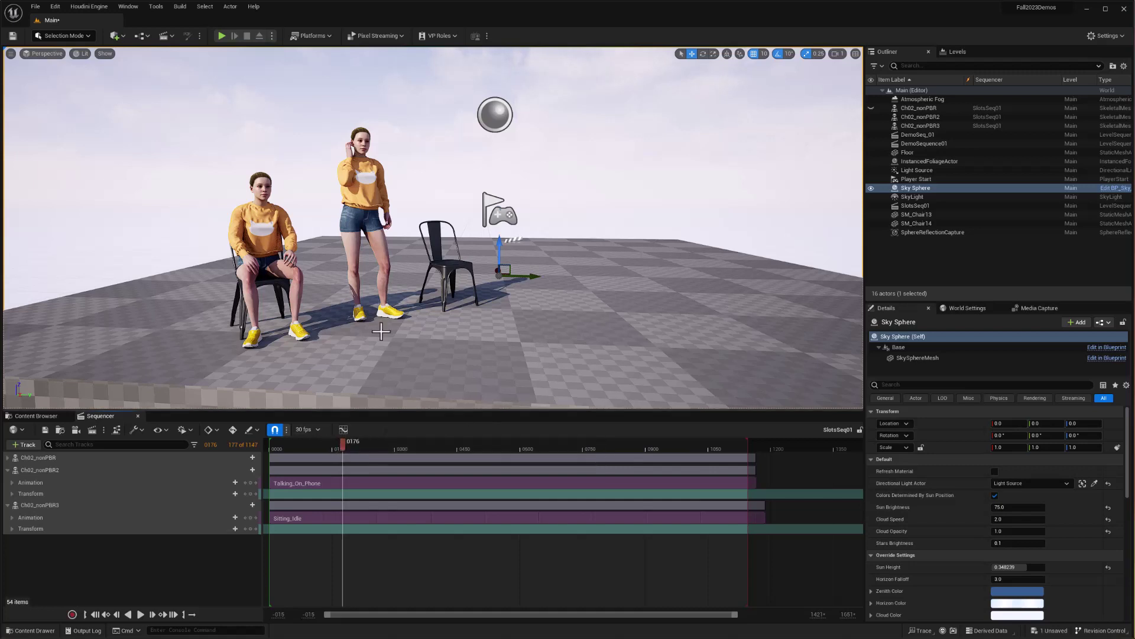
Unhide the Ch02_nonPBR character and scrub the SlotsSeq01 sequence to compare its pose with the standing and seated characters
drag(341, 444, 392, 451)
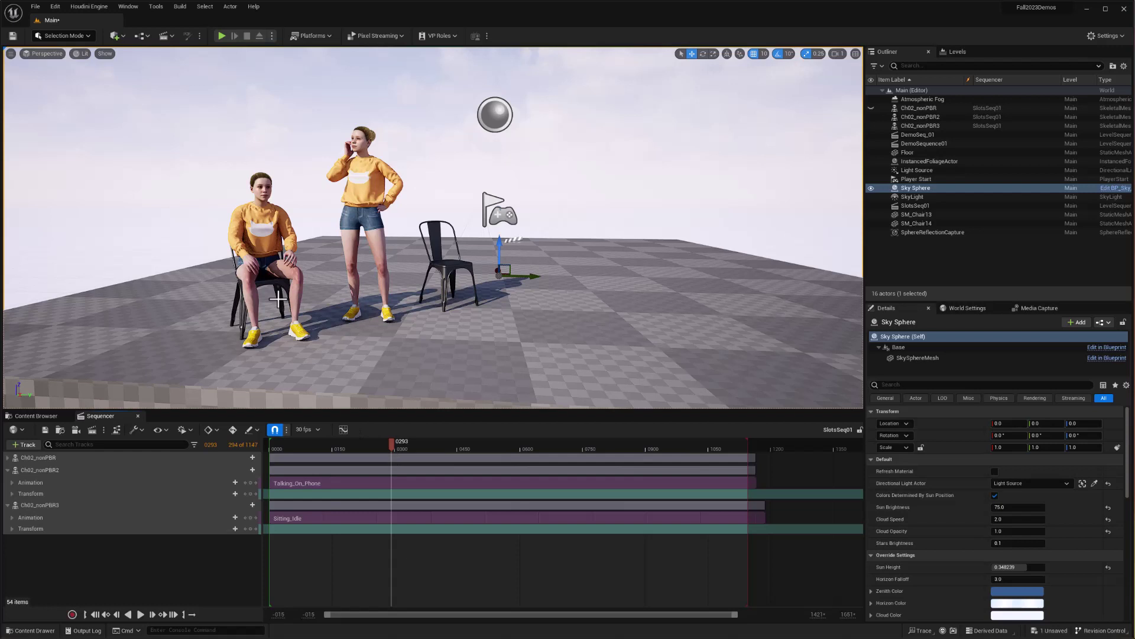
mouse_move(390, 445)
mouse_down()
mouse_move(457, 445)
mouse_move(358, 451)
mouse_move(394, 445)
mouse_up()
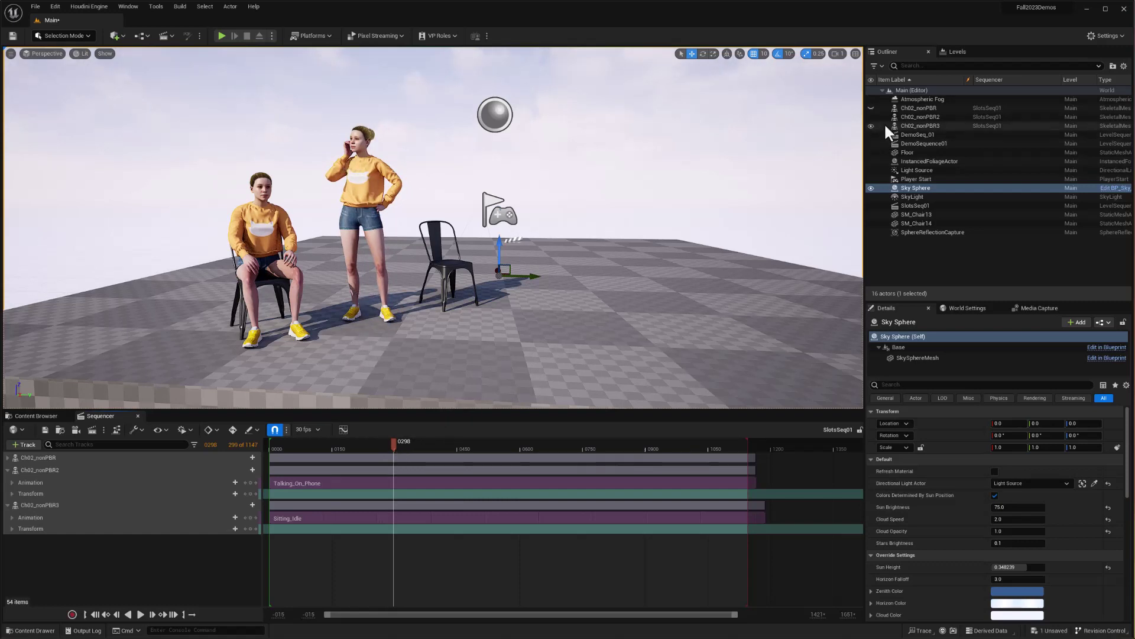
click(871, 108)
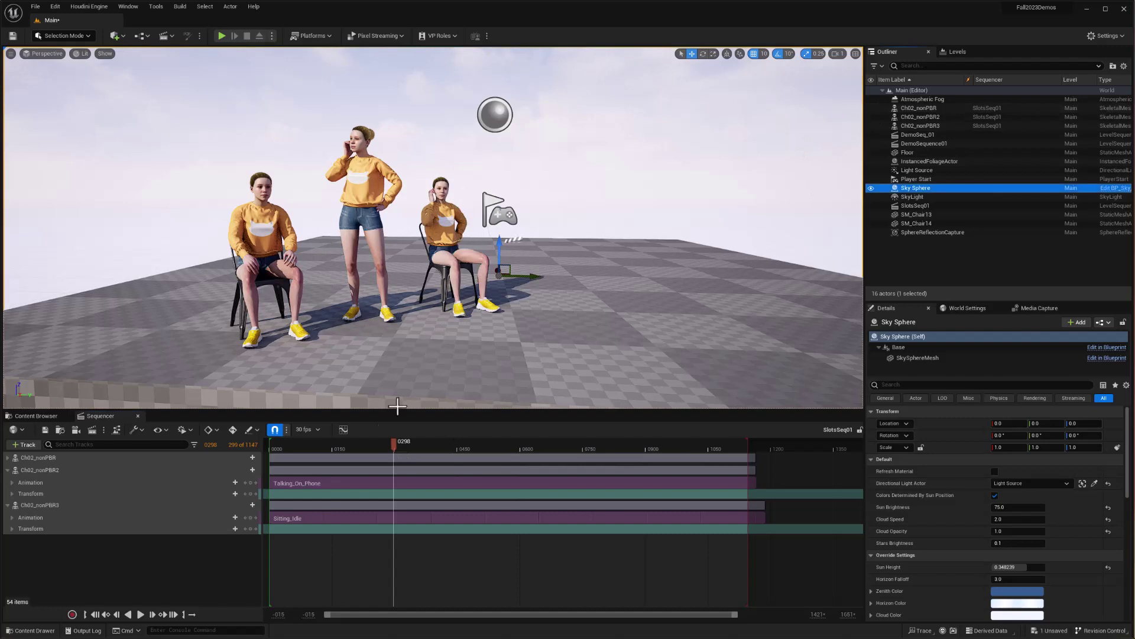
mouse_move(390, 447)
mouse_down()
mouse_move(318, 453)
mouse_move(472, 455)
mouse_move(390, 452)
mouse_up()
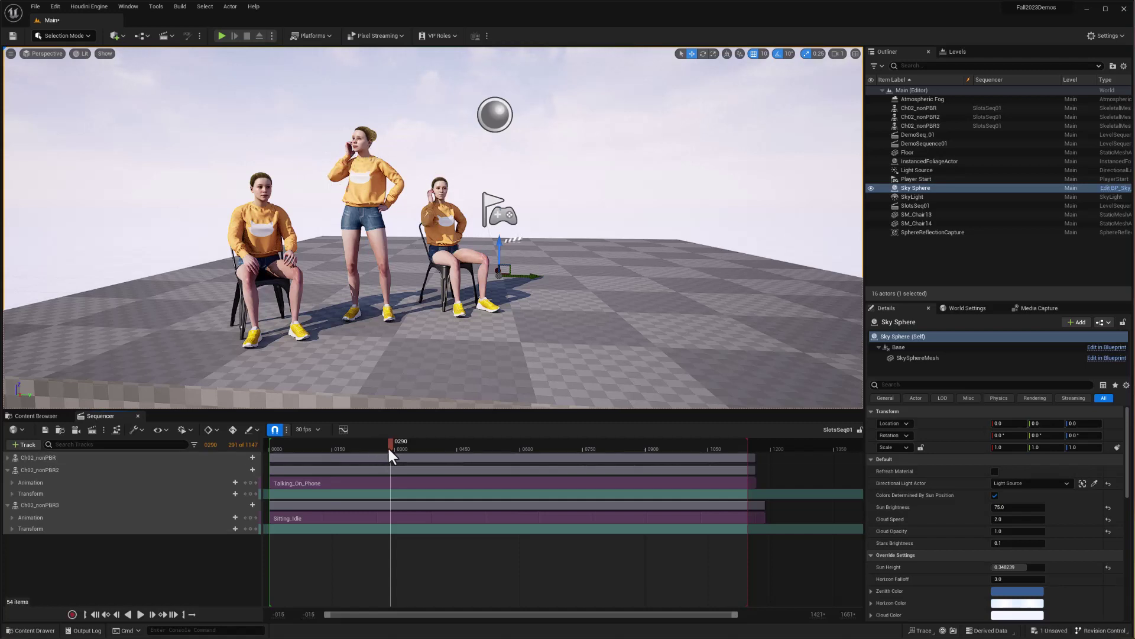
mouse_move(388, 446)
mouse_down()
mouse_move(421, 446)
mouse_move(368, 446)
mouse_up()
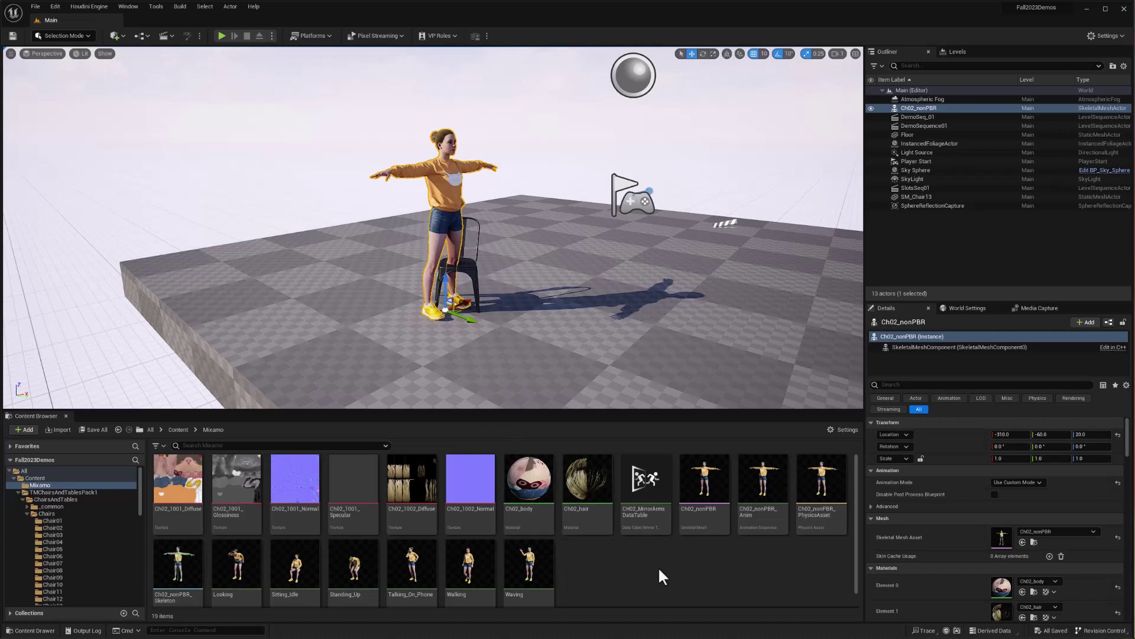
Switch to Mixamo in the browser and preview the Talking On Phone animation on the character
key(alt+Tab)
key(alt+Tab)
key(alt+Tab)
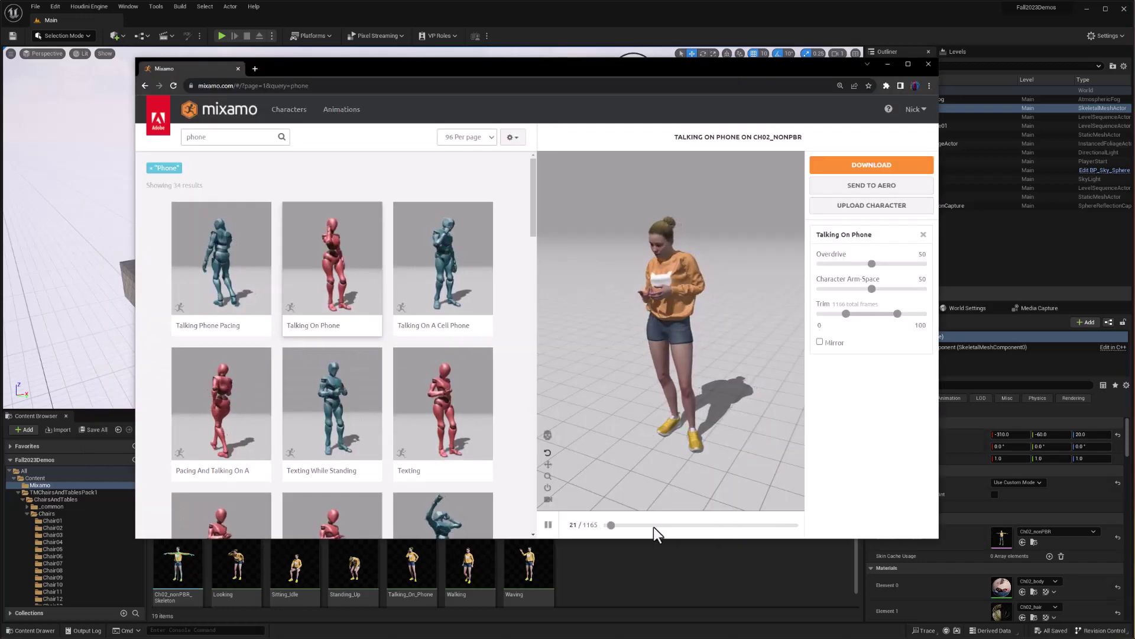
drag(621, 526, 684, 513)
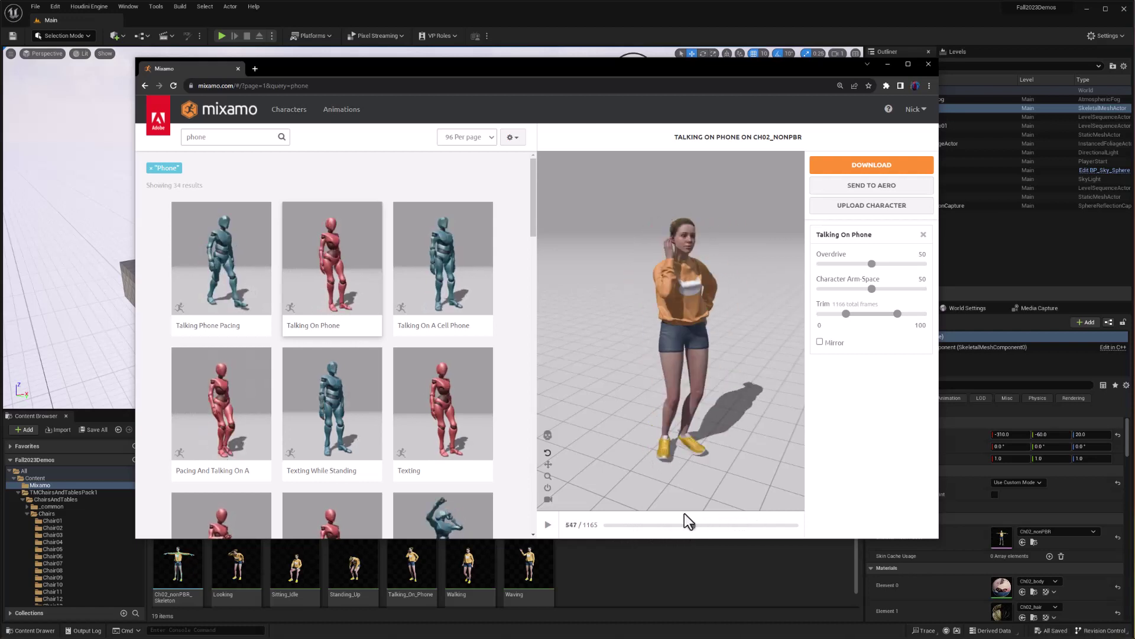
Search the Mixamo animations for "sit" and preview Sitting Idle on the character
double_click(196, 137)
text(sit)
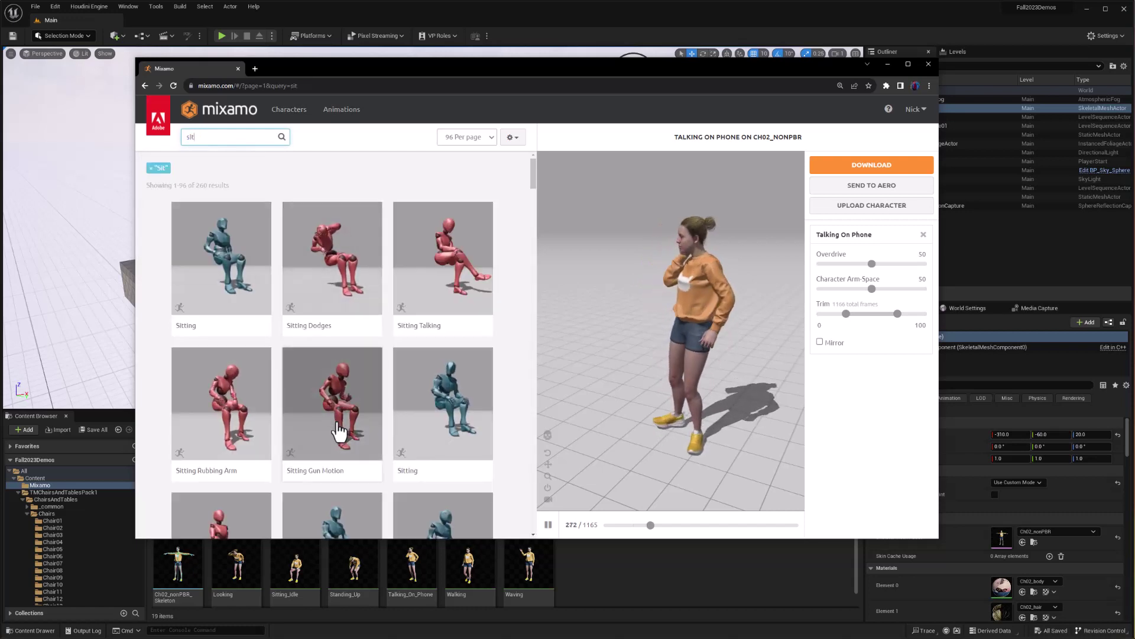
scroll(340, 426, down, 3)
click(332, 392)
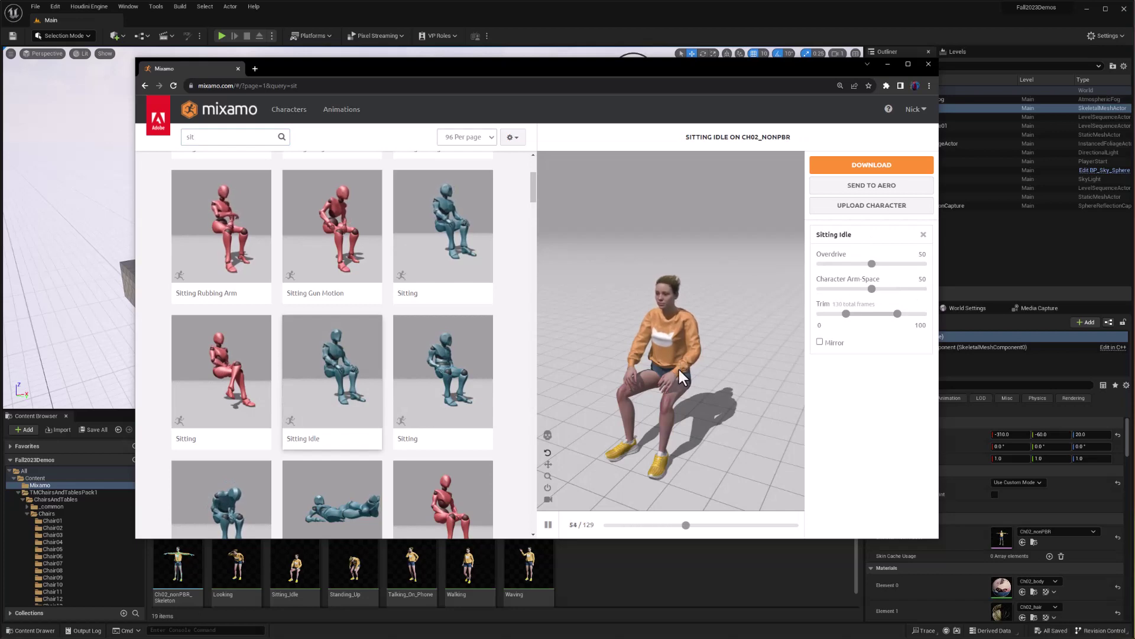
Return to Unreal Editor and examine the Sitting_Idle, Talking_On_Phone and Ch02_nonPBR assets in the Mixamo folder
click(651, 567)
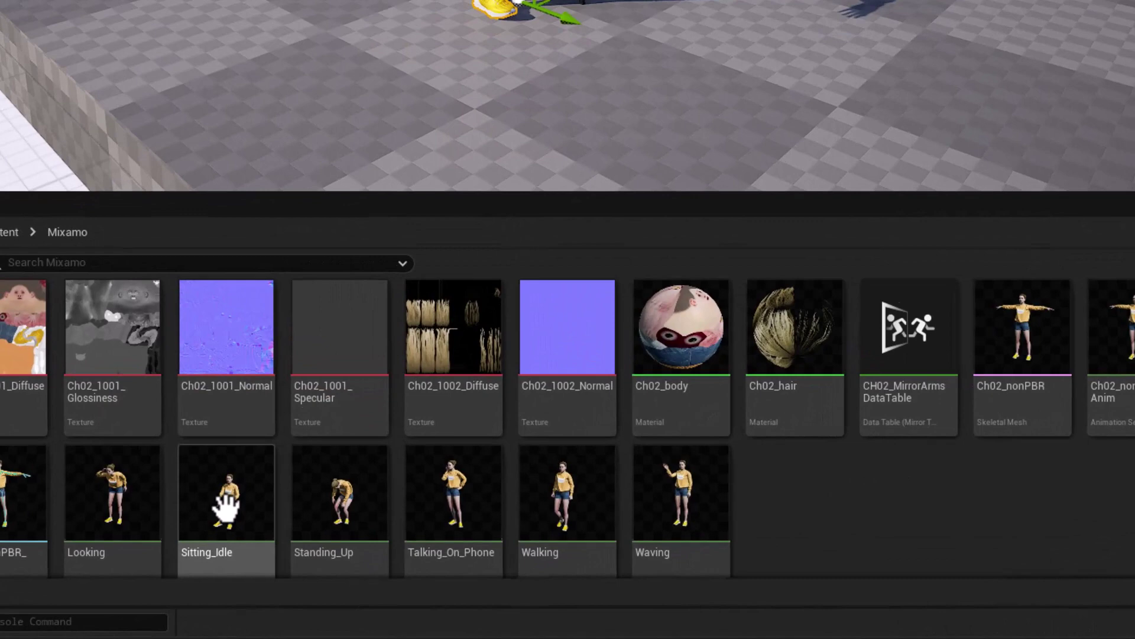
mouse_move(320, 568)
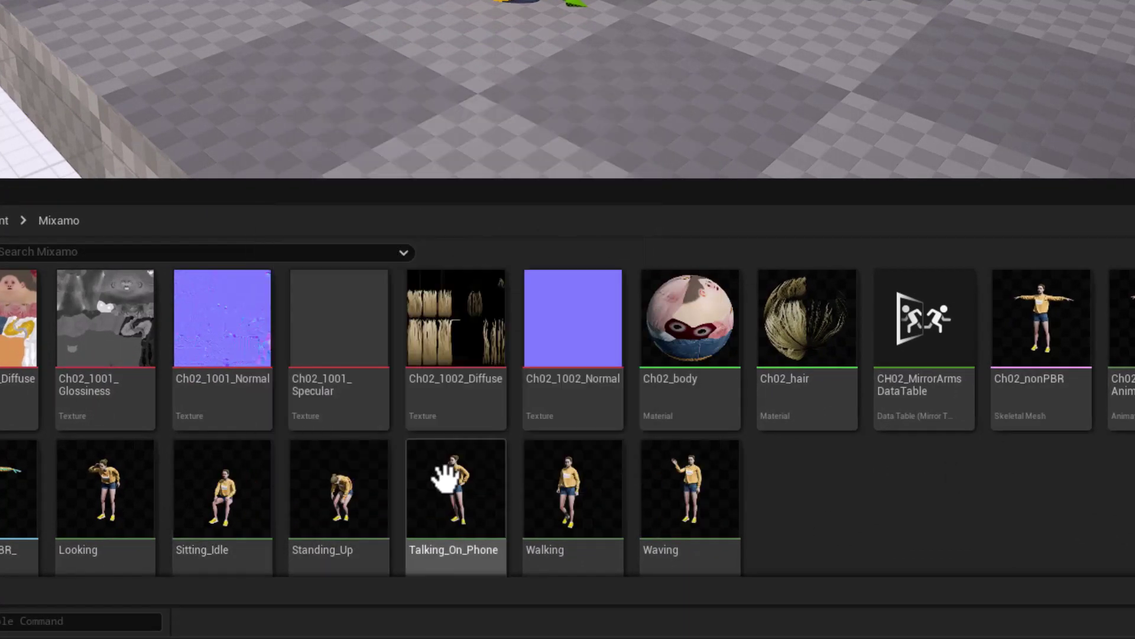
mouse_move(451, 480)
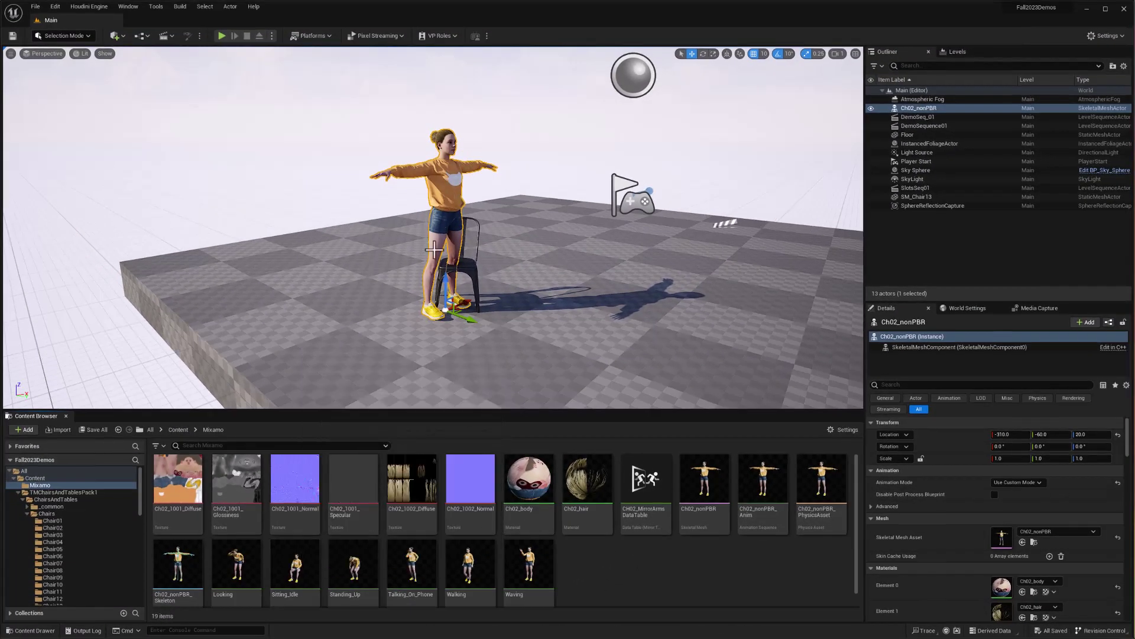
mouse_move(408, 574)
mouse_move(689, 512)
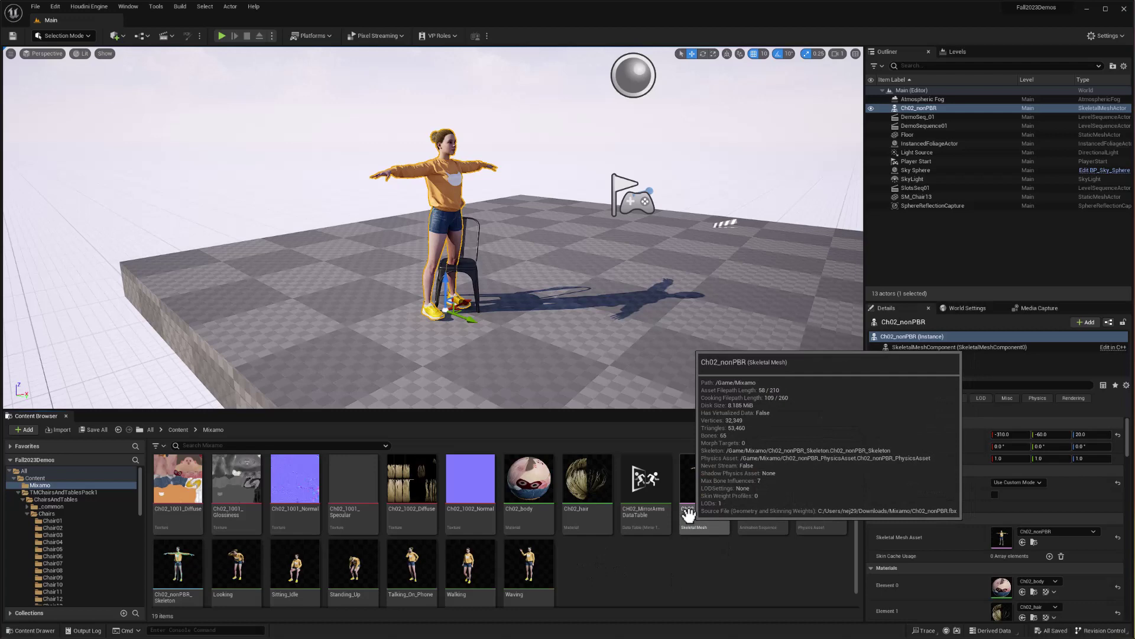
Create an Animation Blueprint in the Mixamo folder that targets Ch02_nonPBR_Skeleton
right_click(600, 571)
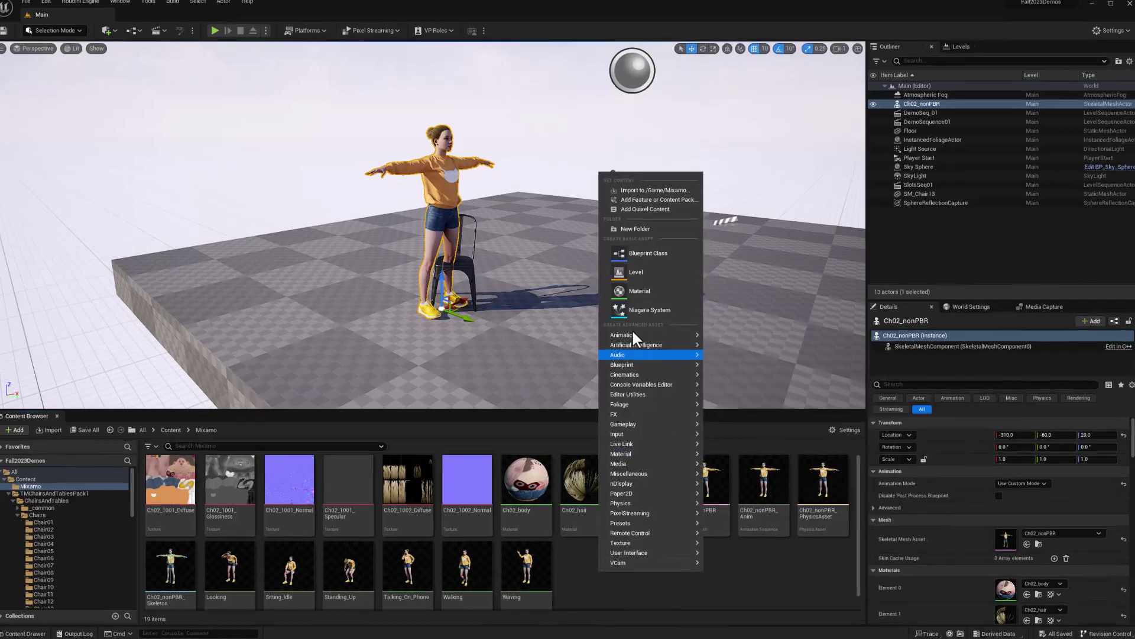
mouse_move(632, 336)
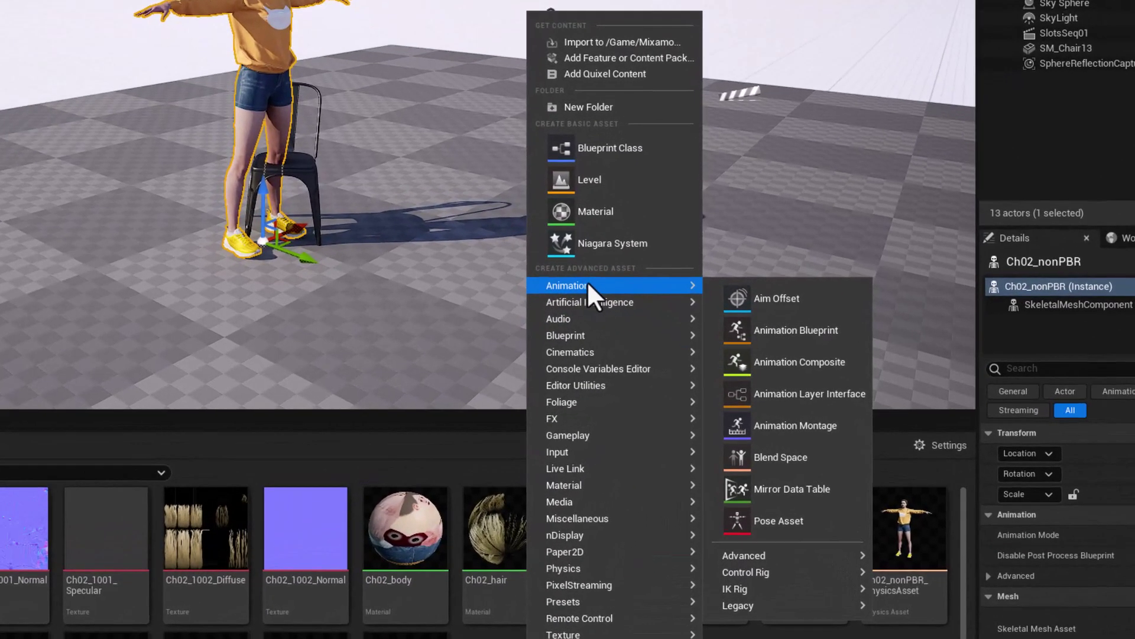
click(802, 329)
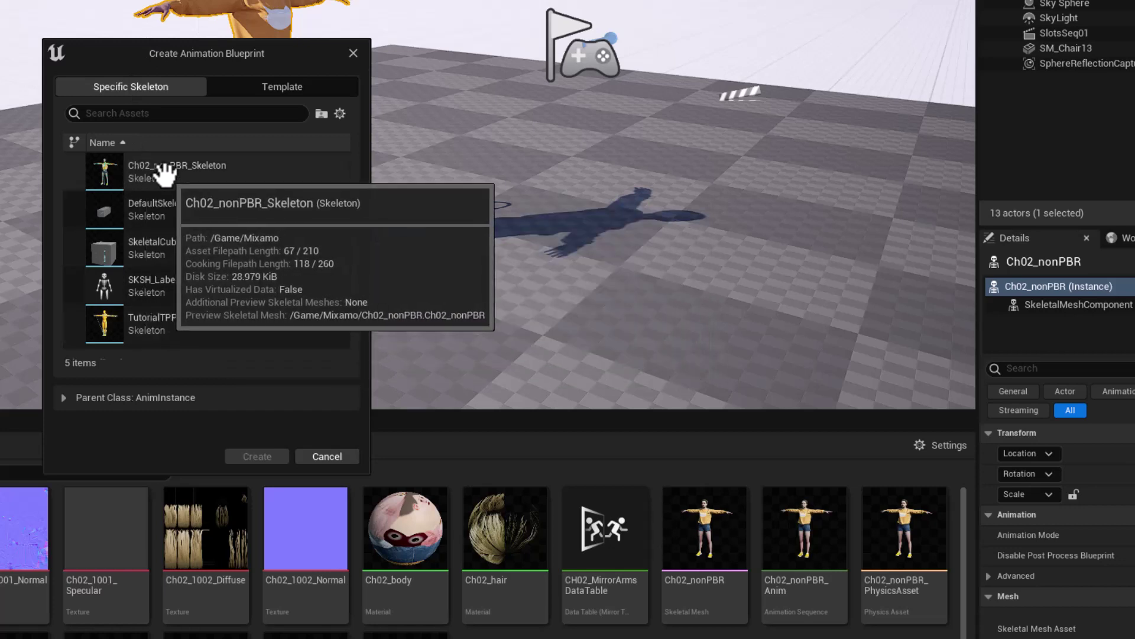
click(160, 172)
click(281, 455)
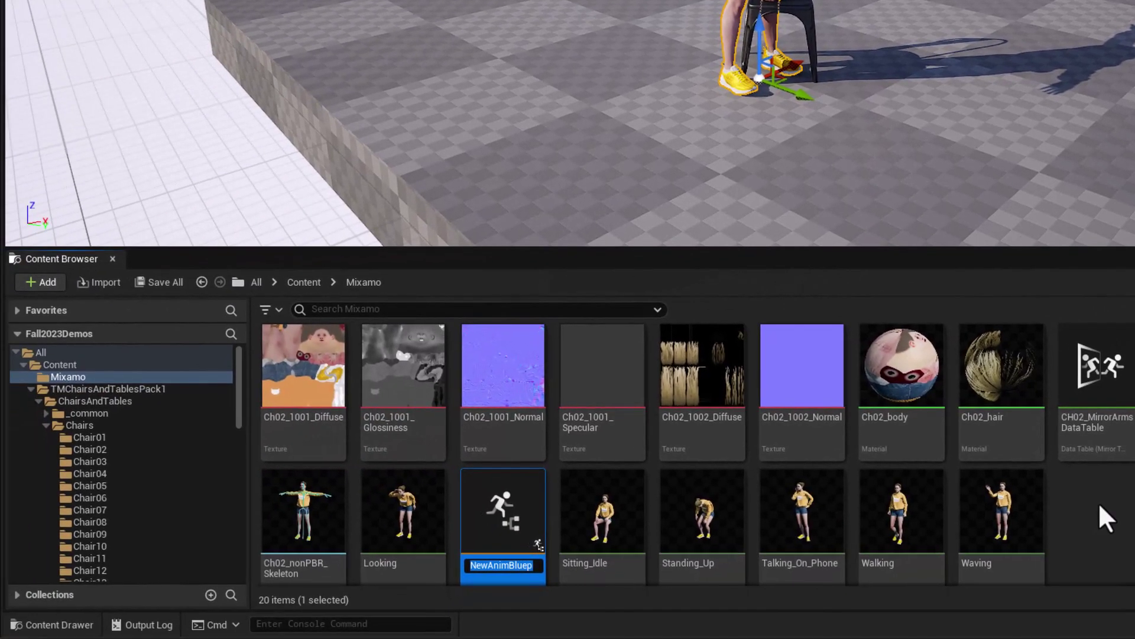
Name the new Animation Blueprint CH02_Slots_AnimBP and save all unsaved content
text(CH02_Slots)
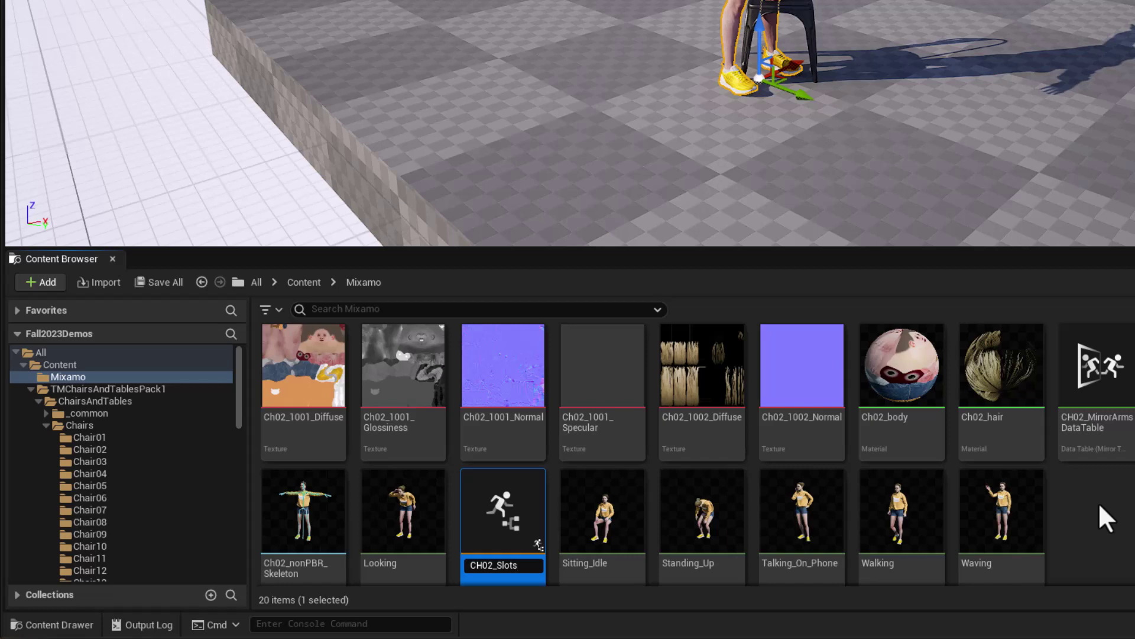
text(AnimBP)
key(Return)
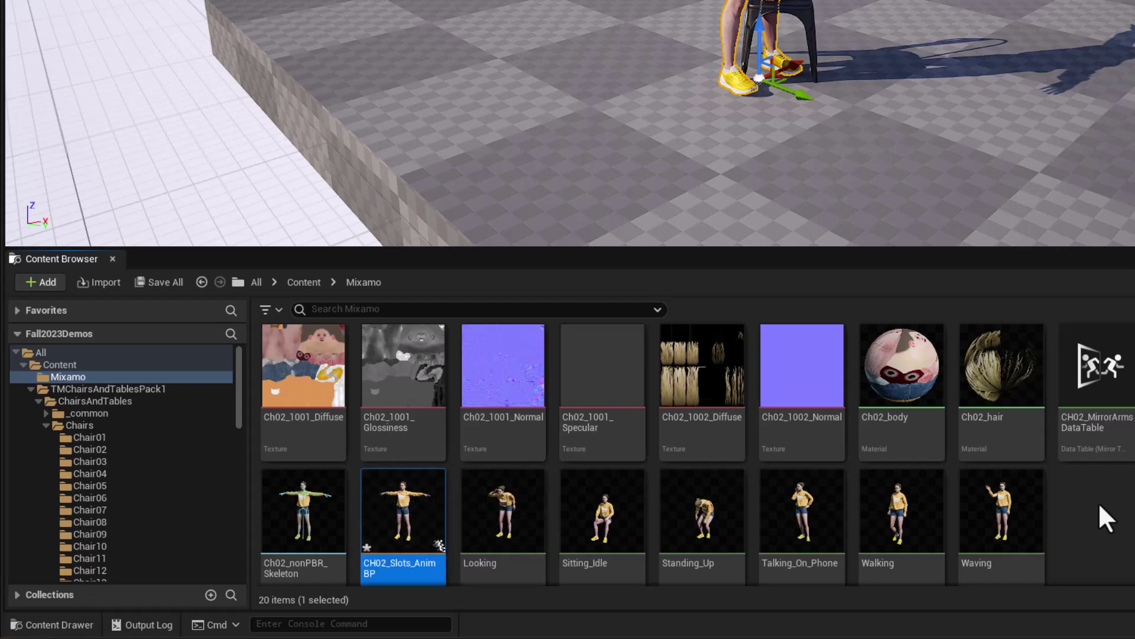
mouse_move(373, 562)
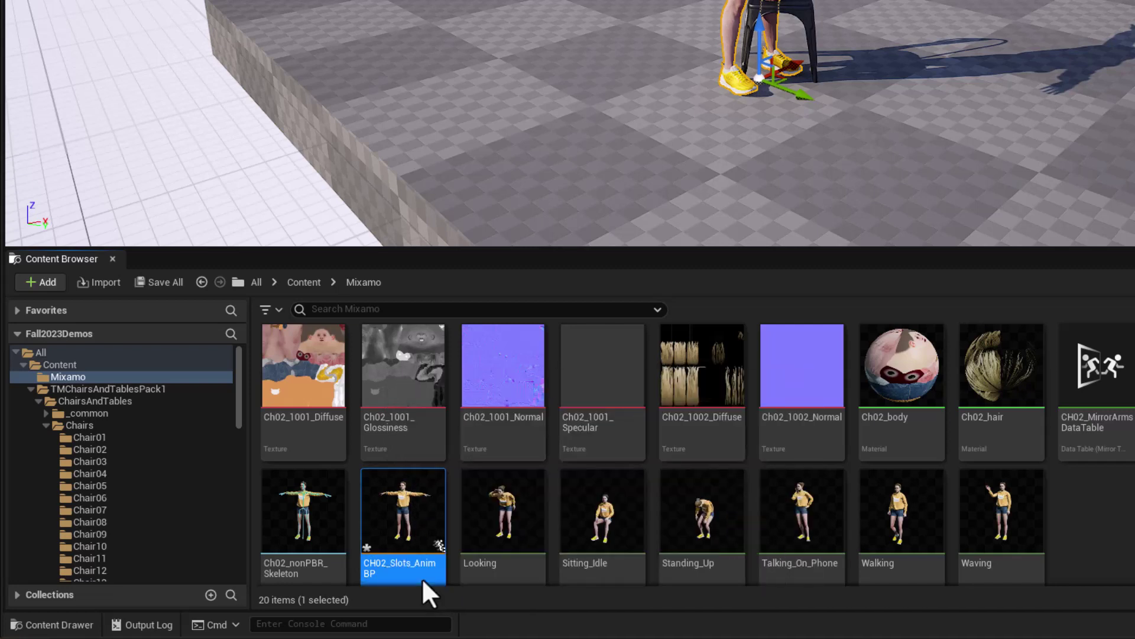
click(174, 282)
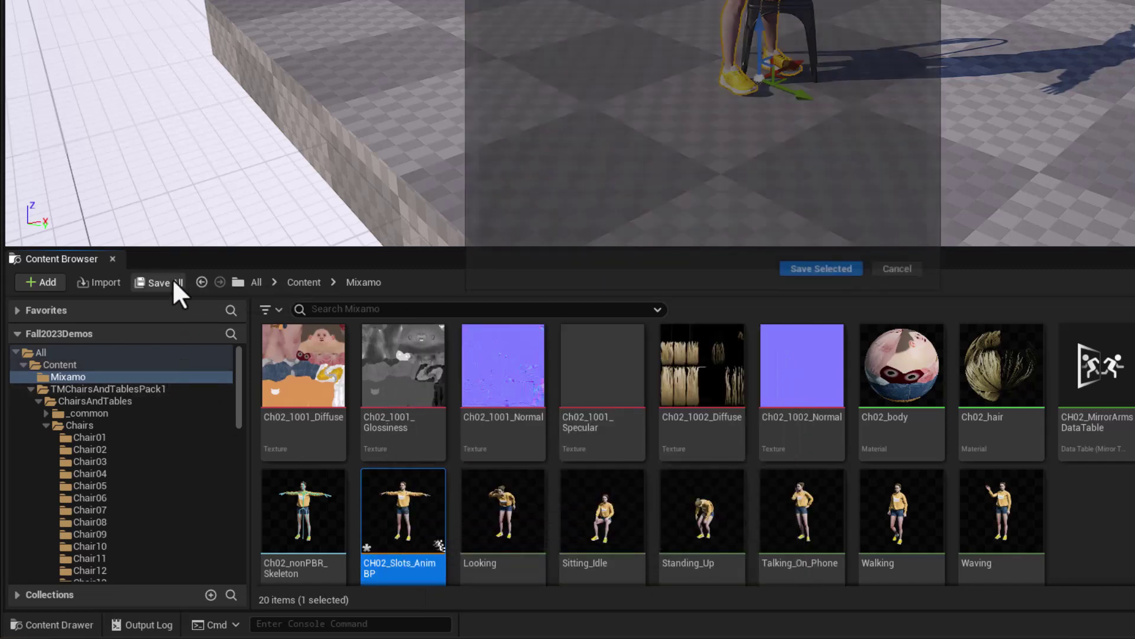
click(820, 269)
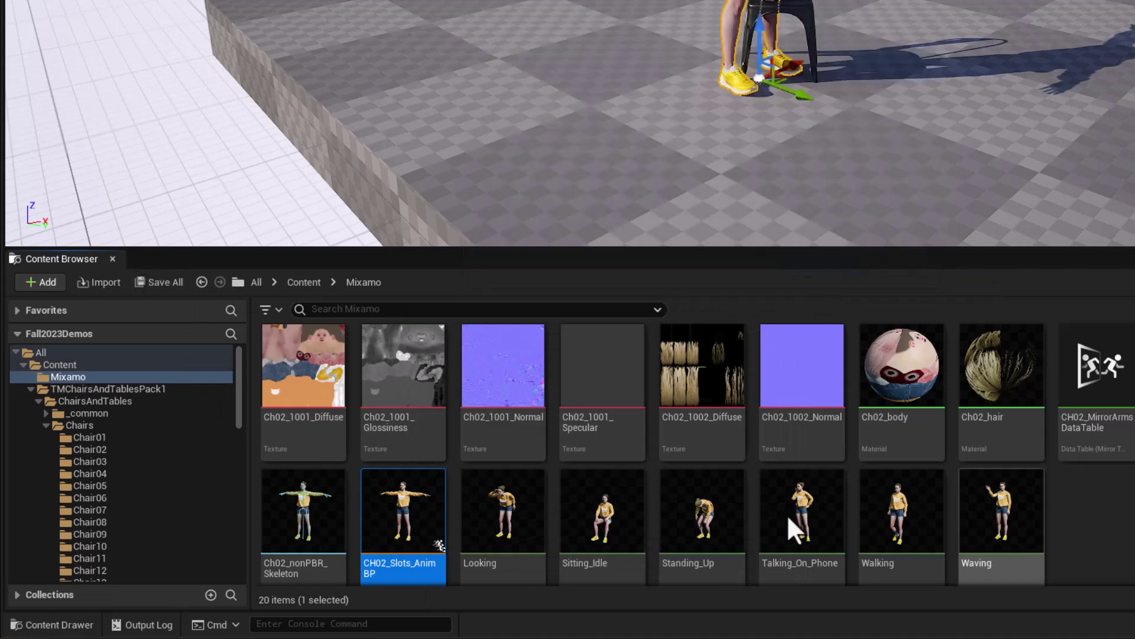
Open CH02_Slots_AnimBP and move the Output Pose node farther right in the AnimGraph to make room for nodes
mouse_move(408, 505)
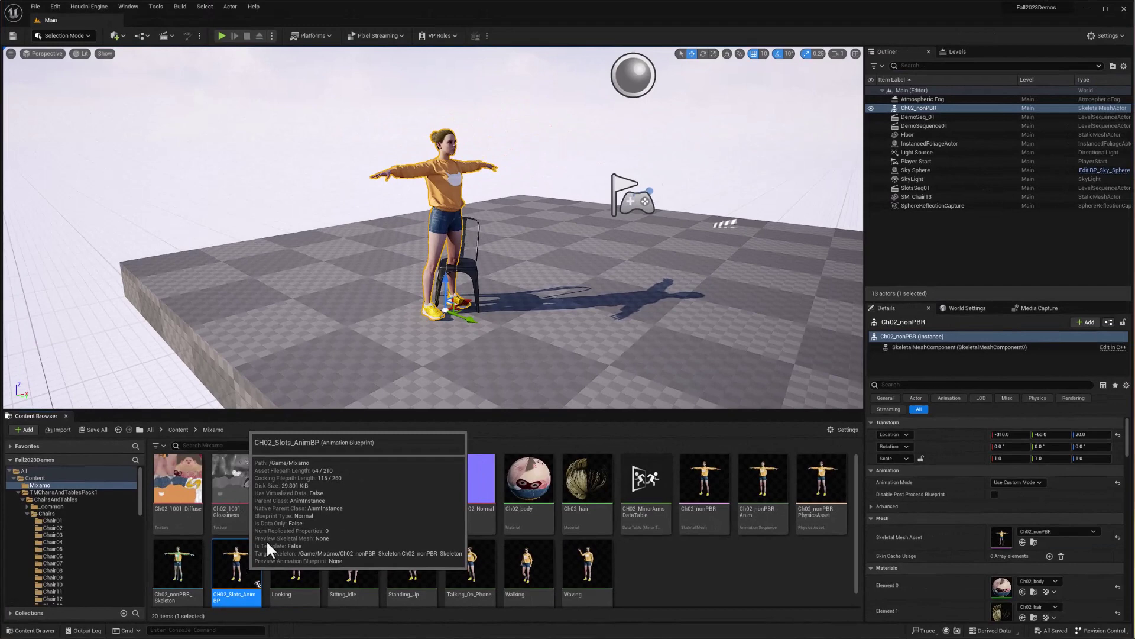
double_click(265, 544)
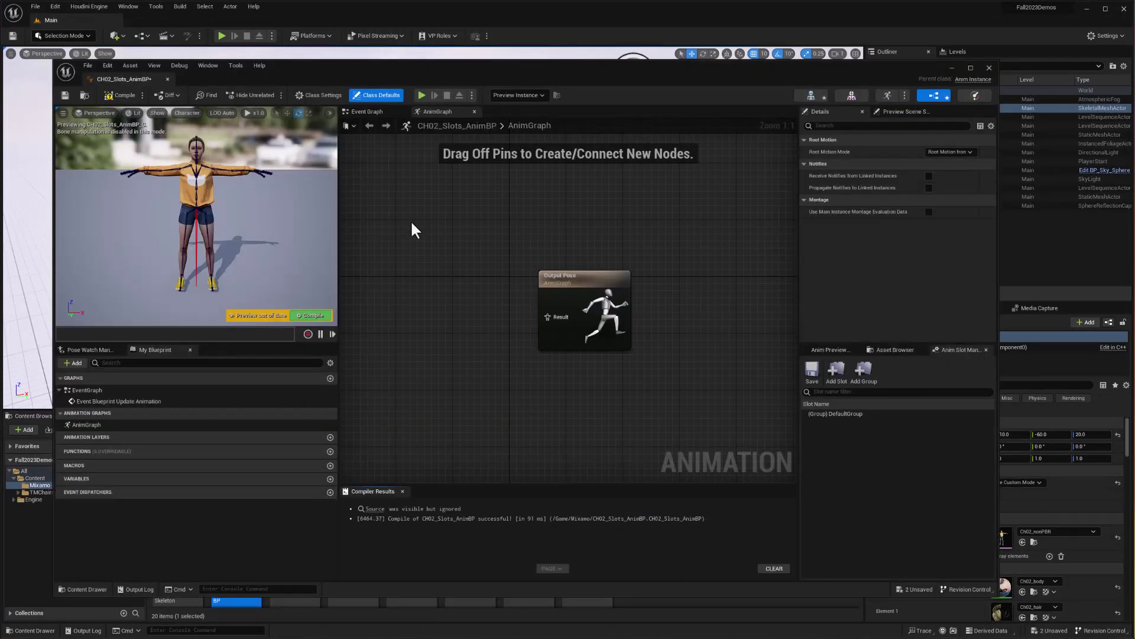
drag(572, 280, 709, 293)
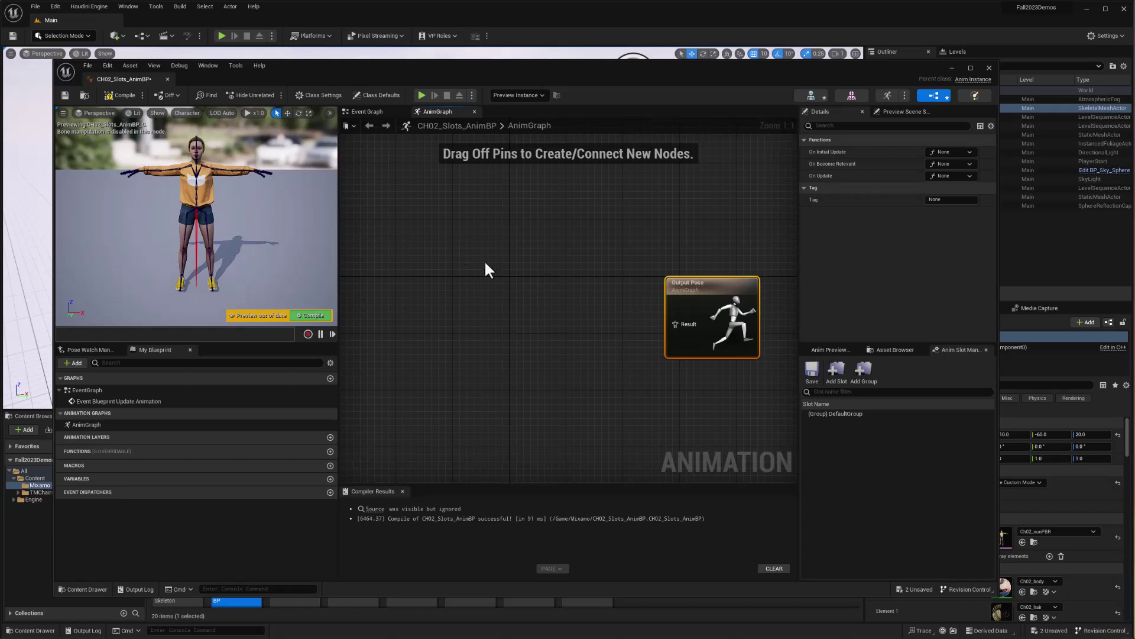
Add a Slot 'DefaultSlot' node to the empty area left of Output Pose in the AnimGraph
right_click(443, 246)
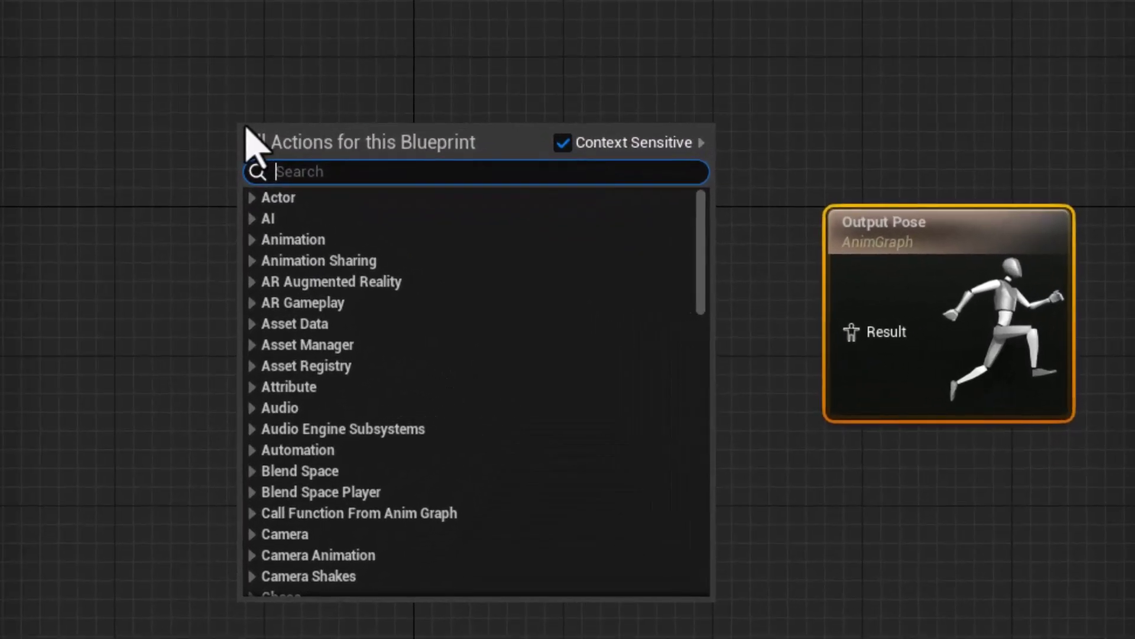
text(Default)
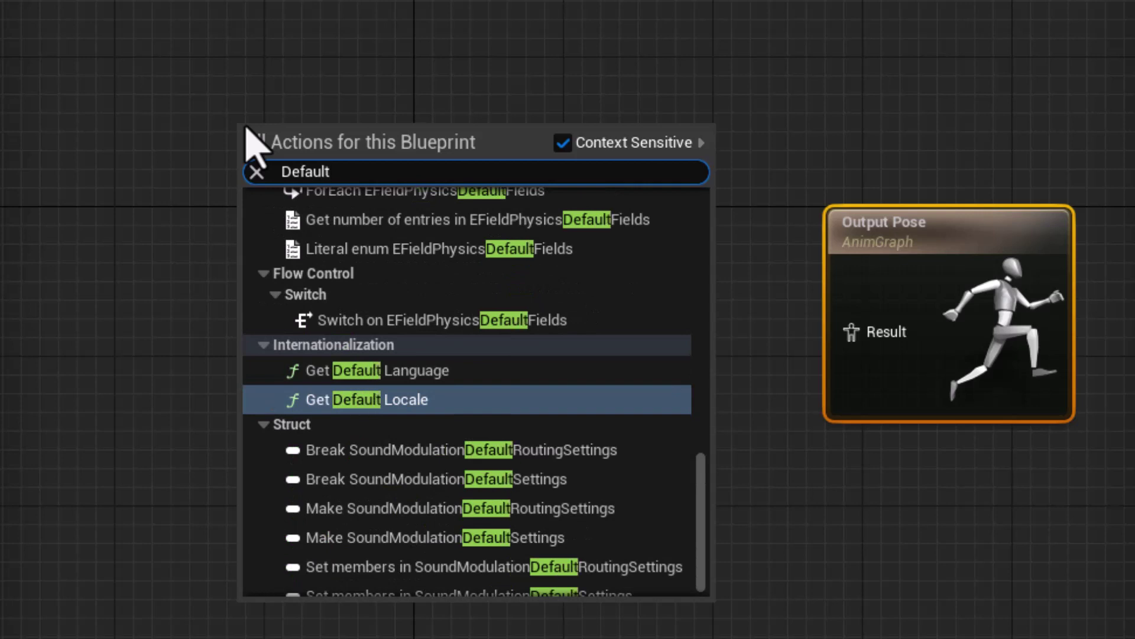
text( Slot)
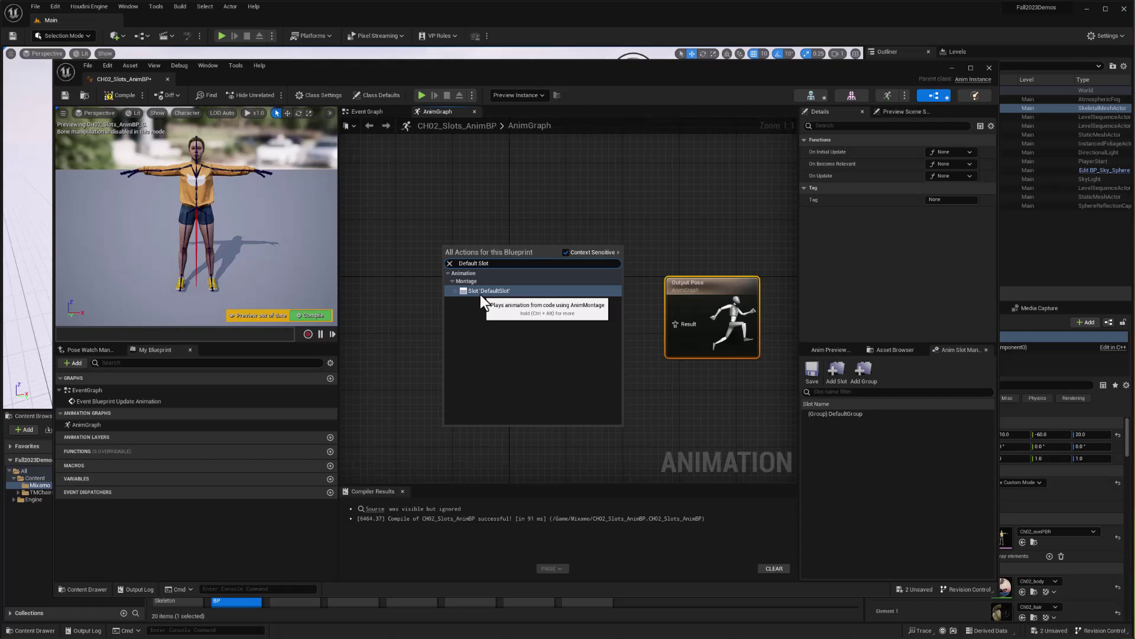
click(483, 291)
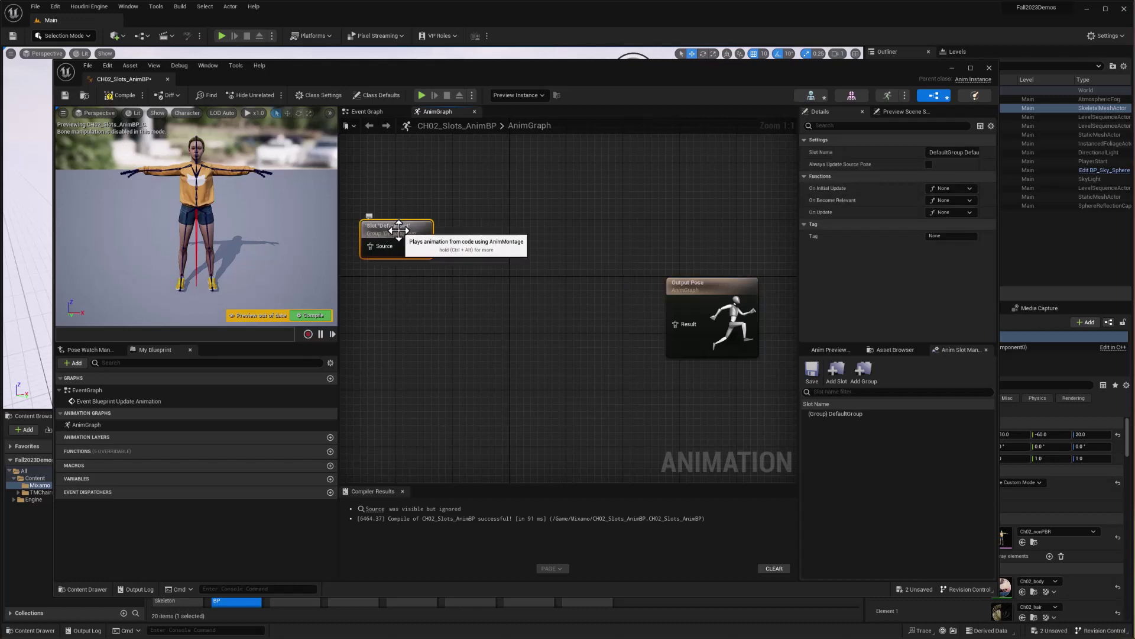
Connect the DefaultSlot node's output to the Output Pose's Result and compile the Animation Blueprint
drag(398, 230, 413, 237)
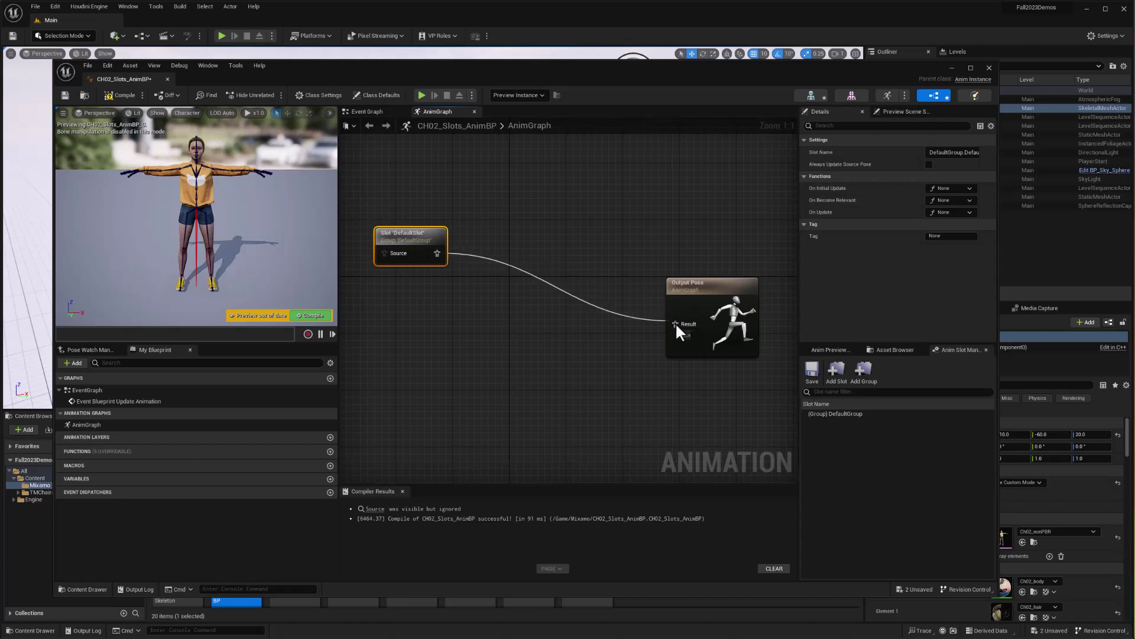
drag(679, 324, 680, 324)
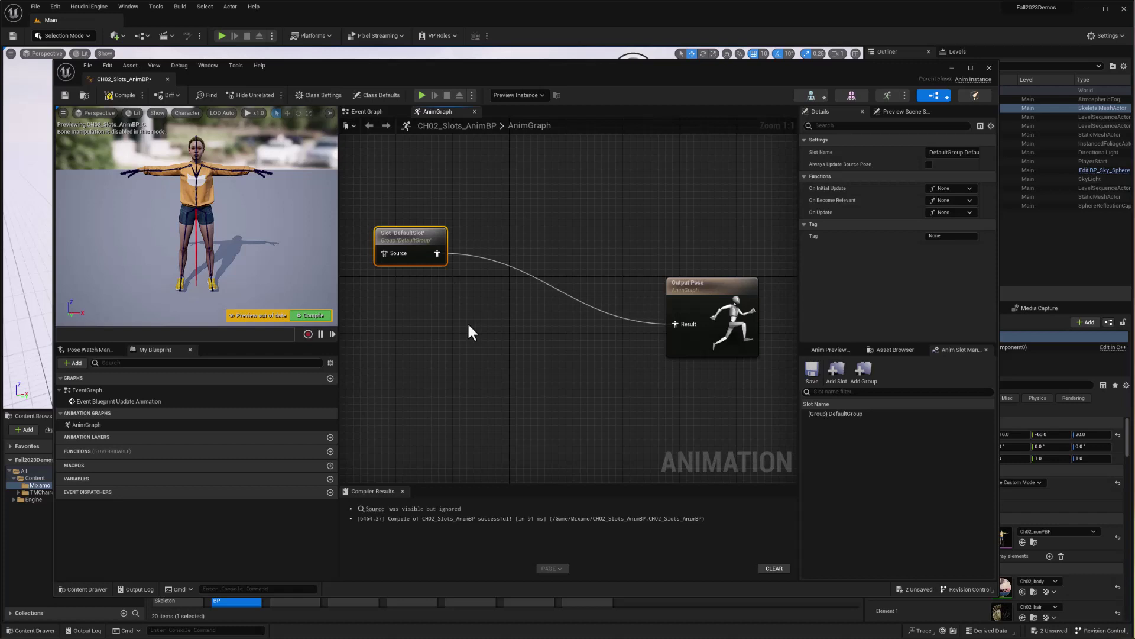
click(115, 97)
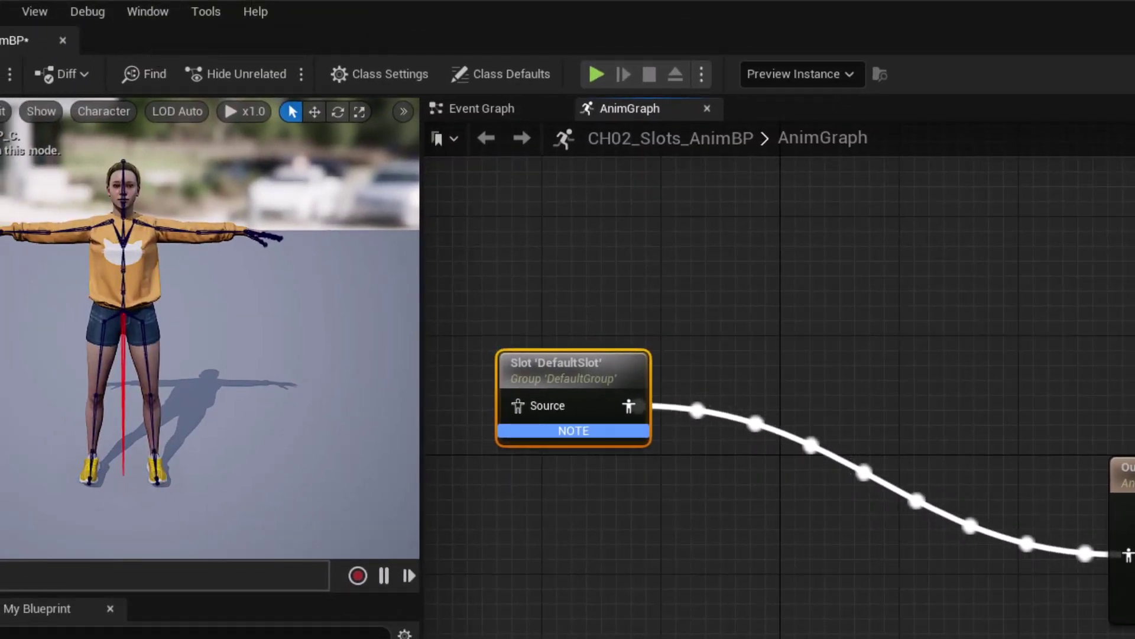
Add a new slot named UpperBody to DefaultGroup in the Anim Slot Manager and select it
click(148, 12)
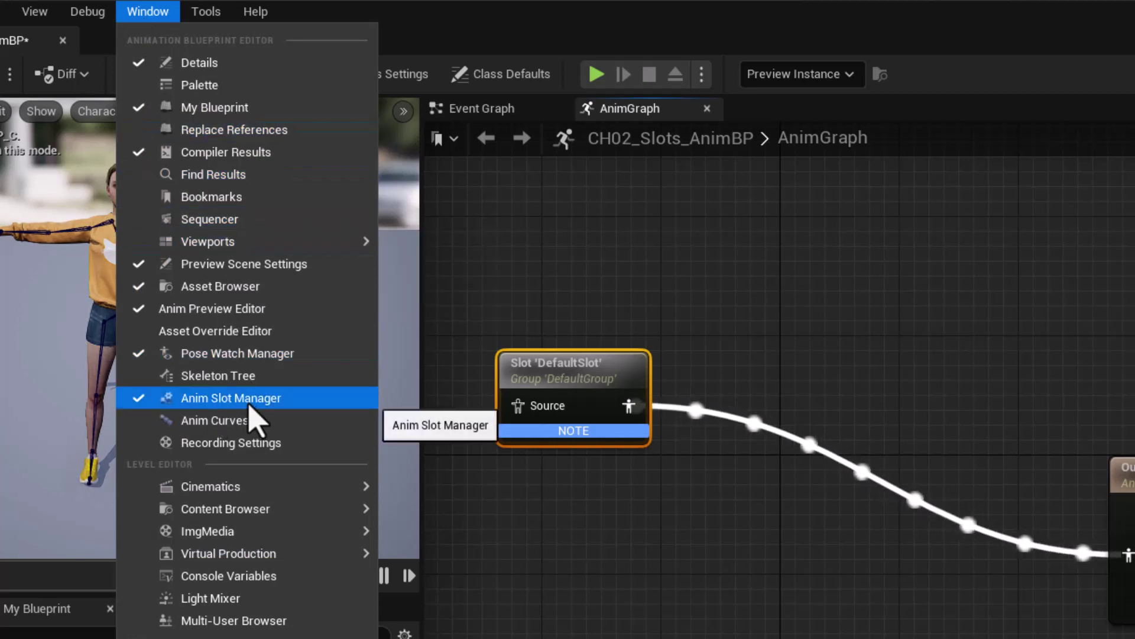
click(149, 404)
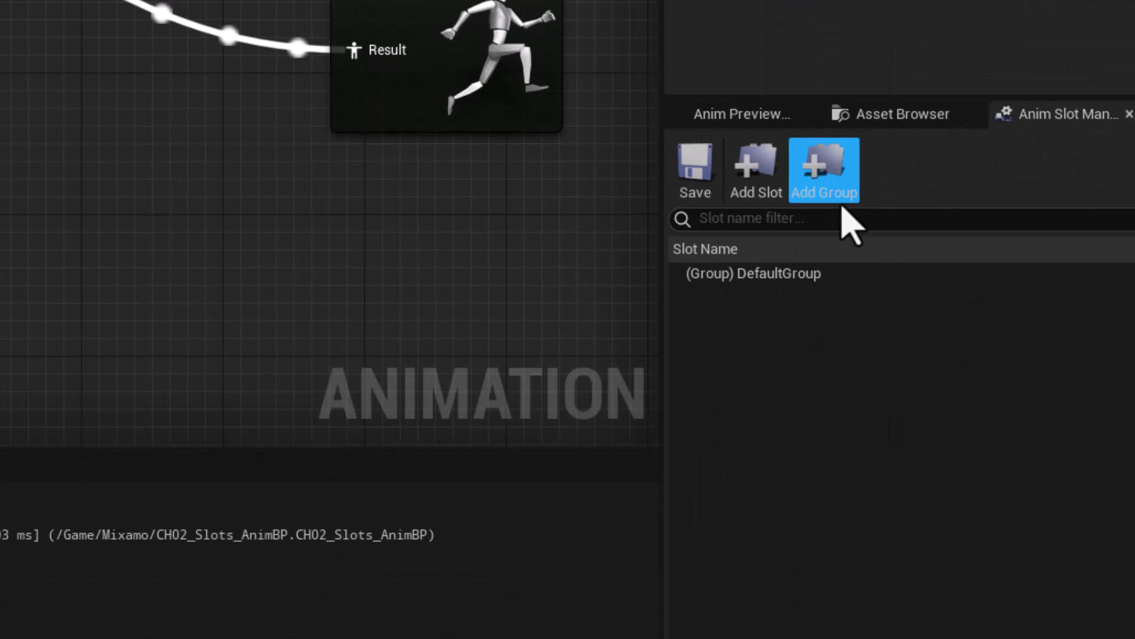
click(747, 172)
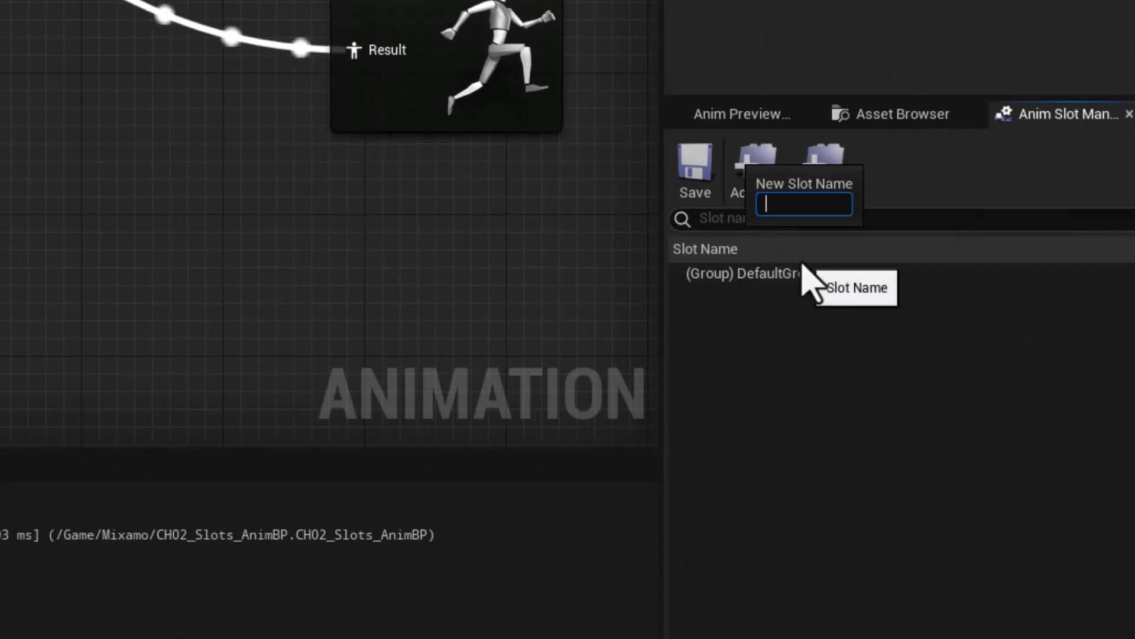
text(UpperBody)
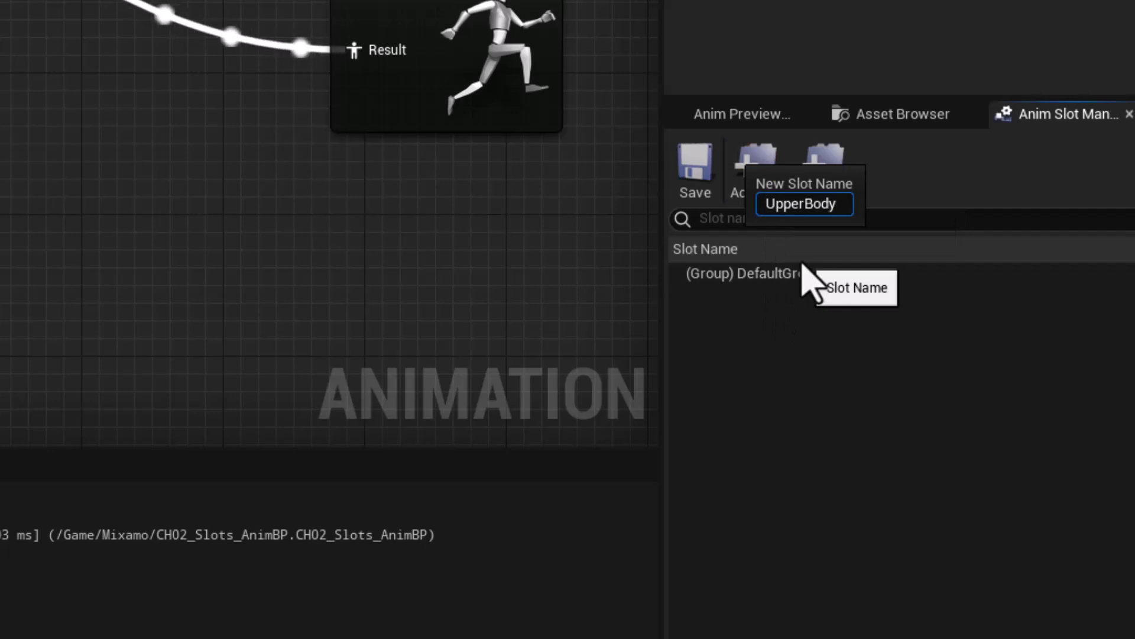
key(Return)
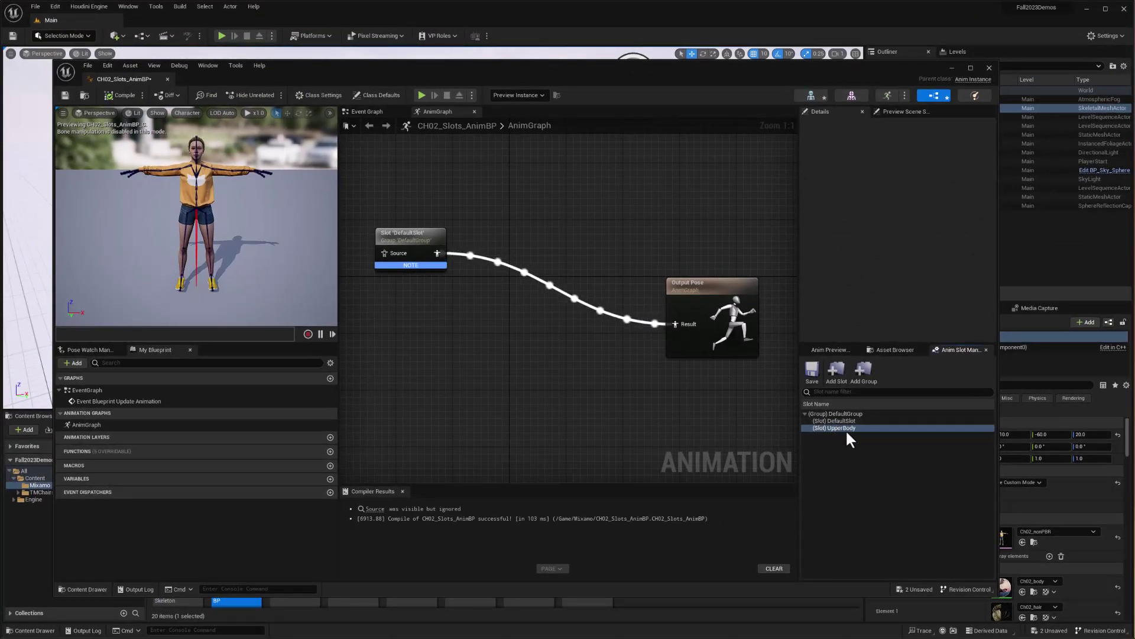
click(838, 430)
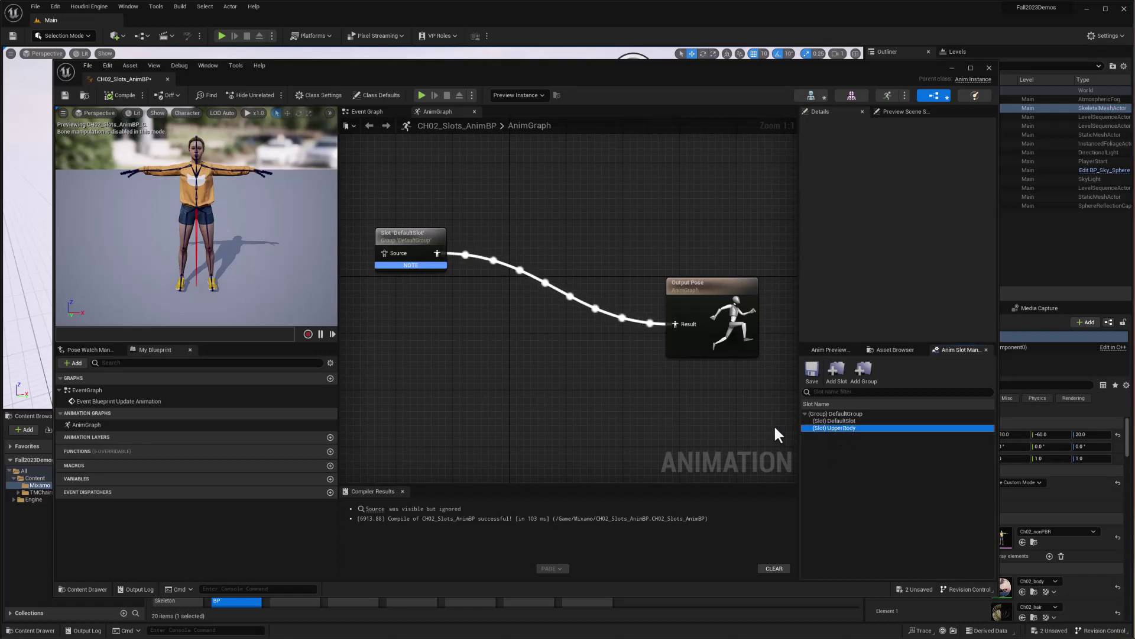
click(452, 357)
right_click(463, 356)
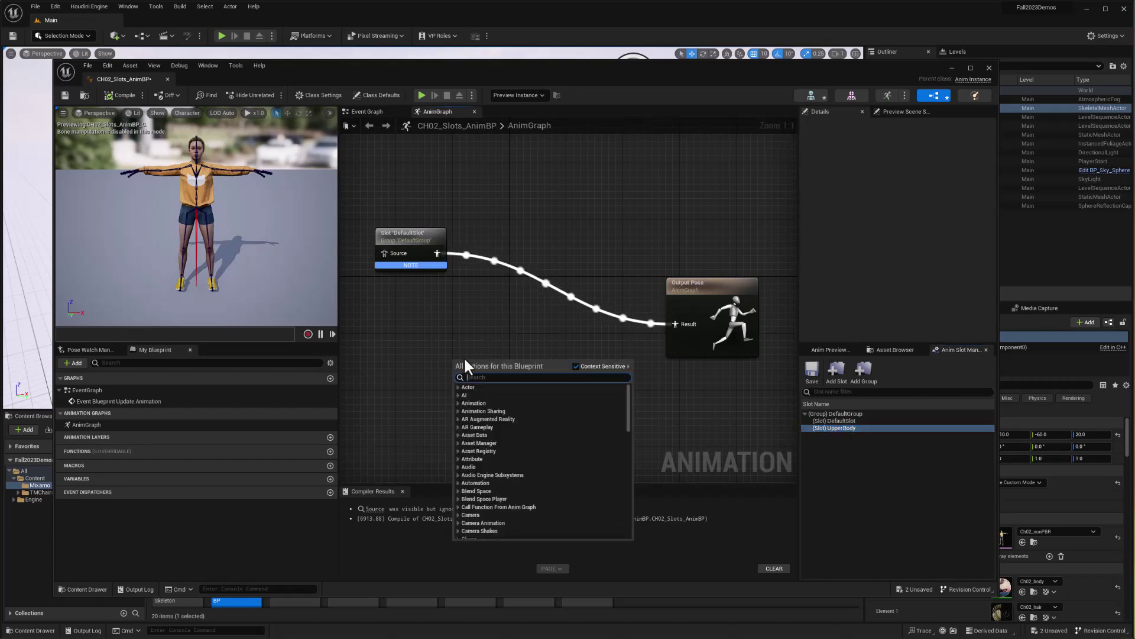
text(Upper)
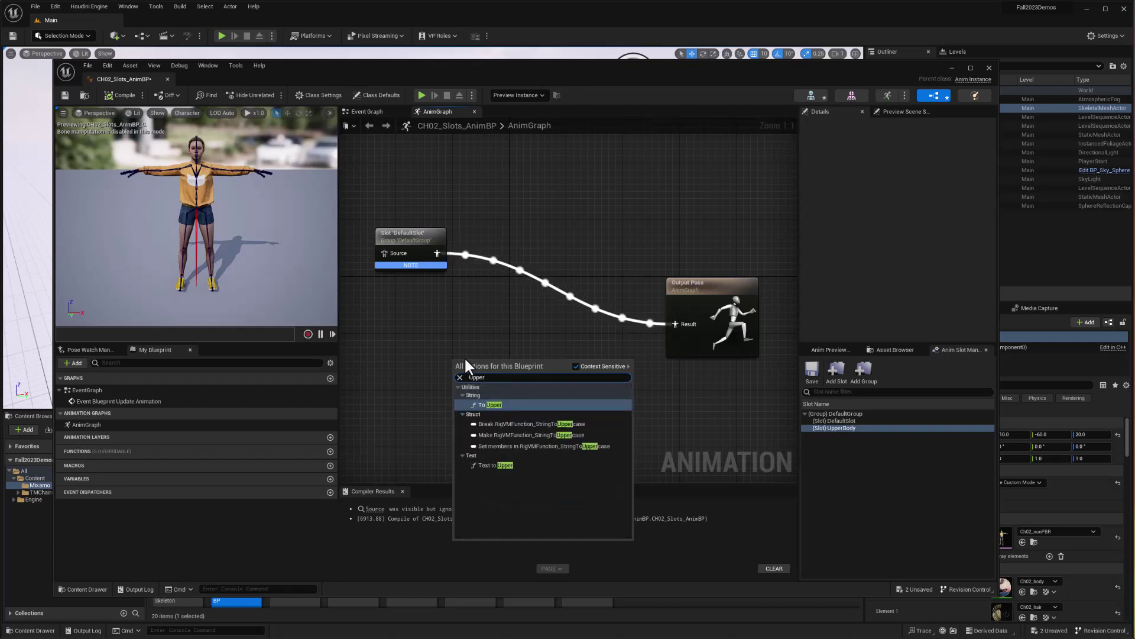
text(B)
key(BackSpace)
key(BackSpace)
key(BackSpace)
key(BackSpace)
key(Escape)
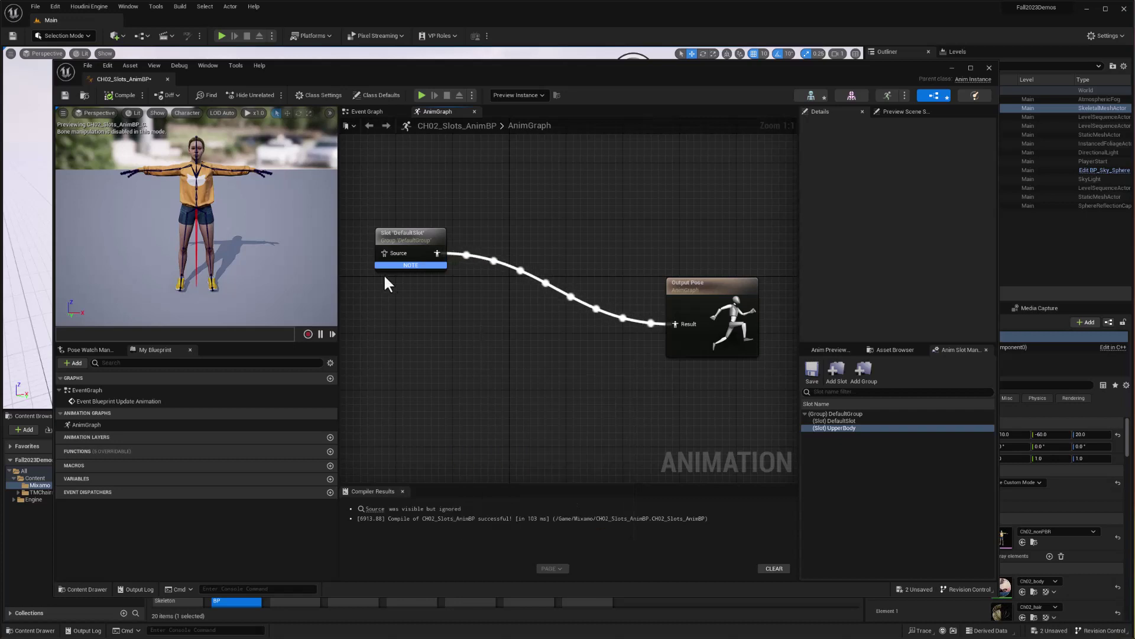
Duplicate the DefaultSlot node below the original and set the copy's Slot Name to DefaultGroup.UpperBody
click(402, 232)
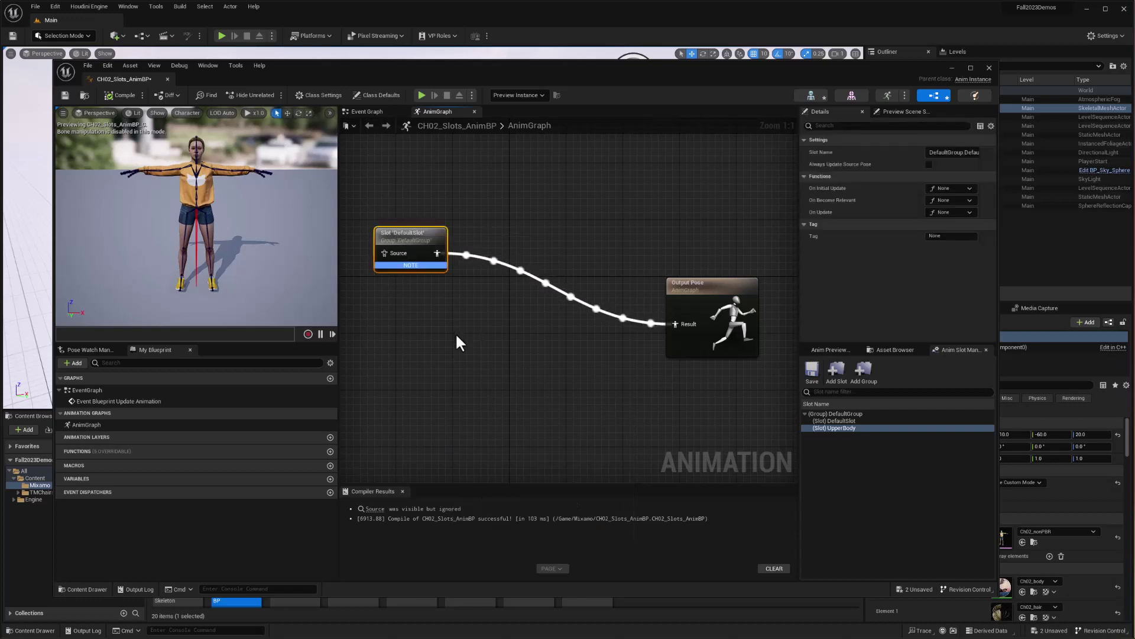
click(415, 337)
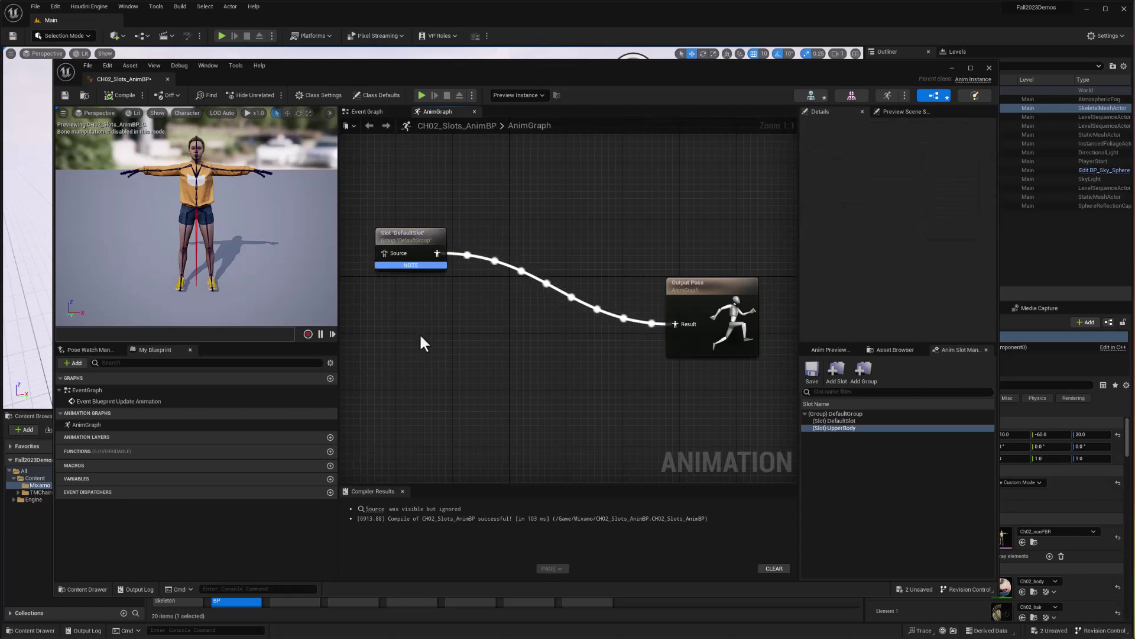
key(ctrl+v)
drag(421, 335, 421, 321)
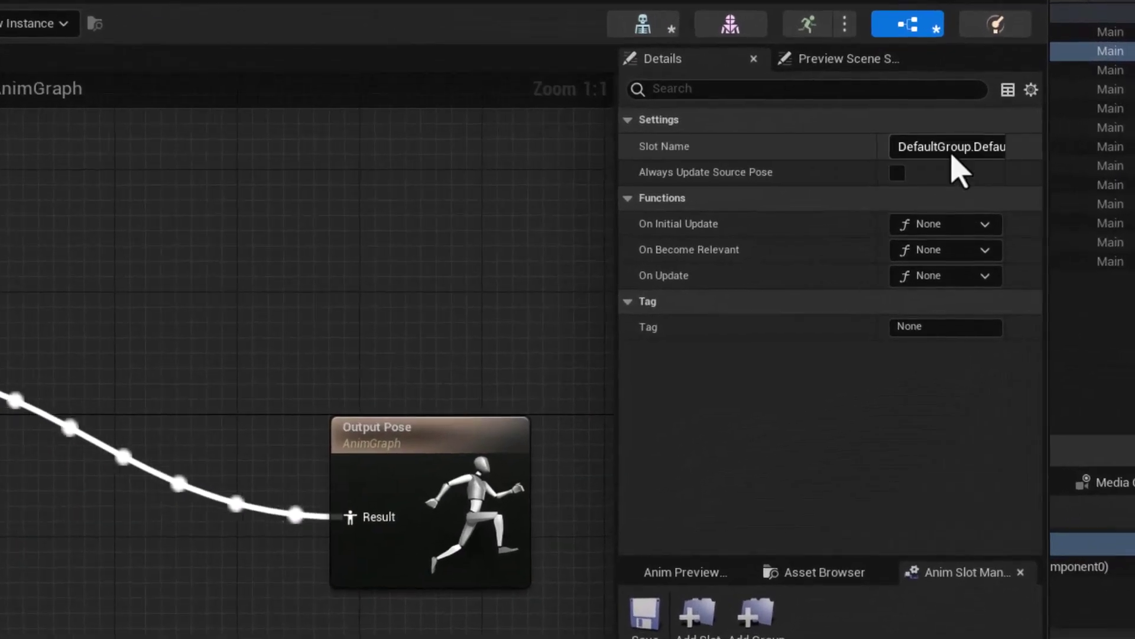
click(953, 152)
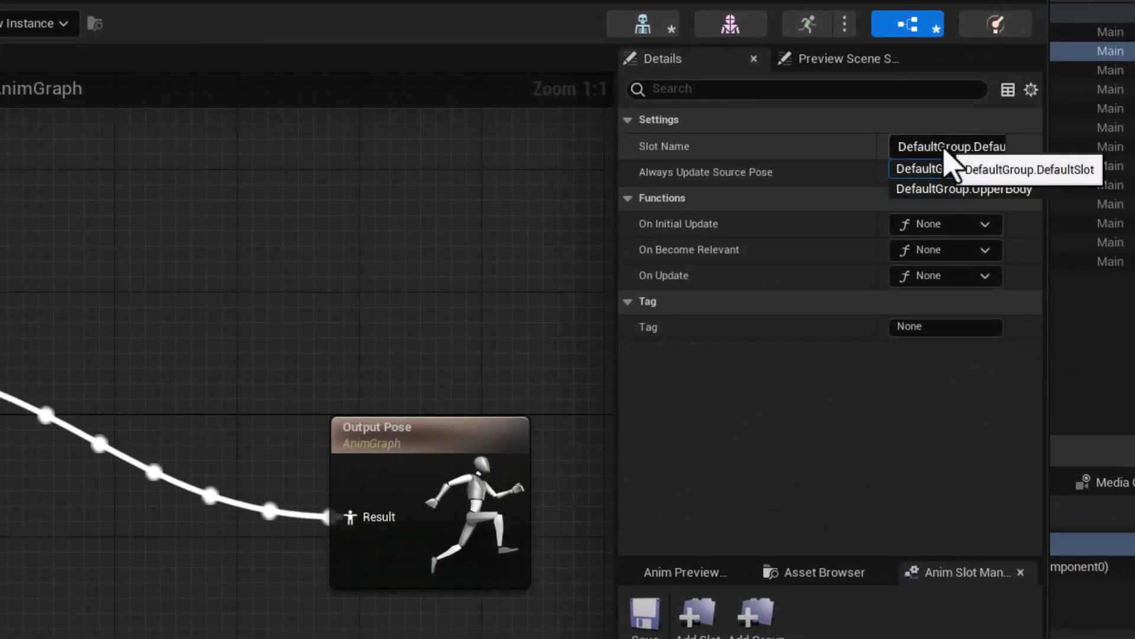
click(944, 191)
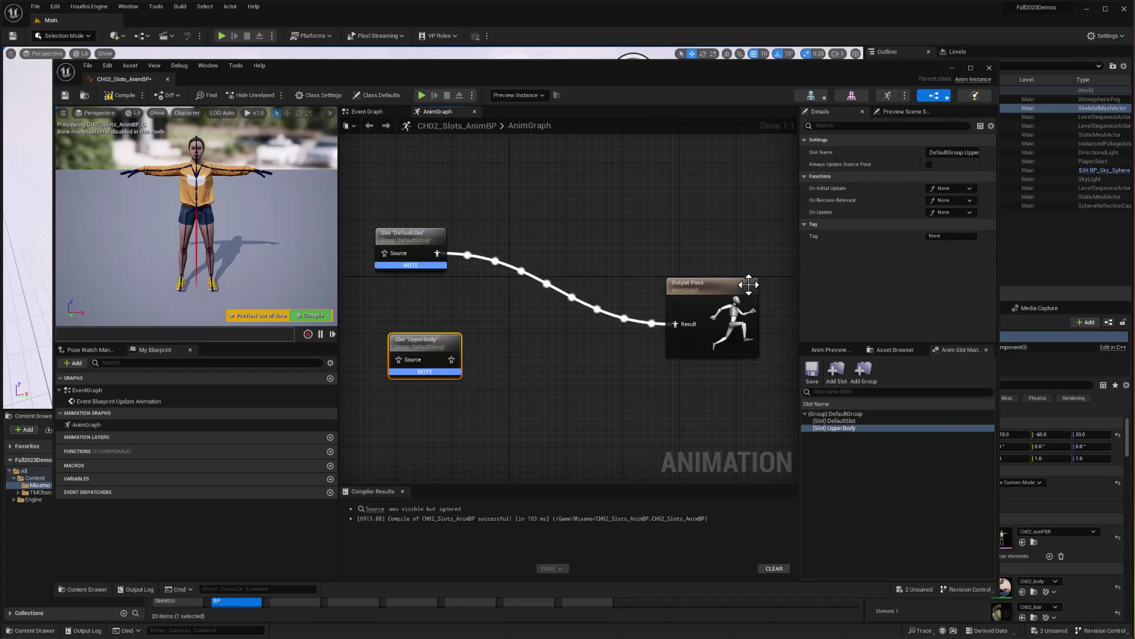
Rearrange the AnimGraph by moving Output Pose up and right and spacing the DefaultSlot and UpperBody nodes farther apart vertically
click(730, 281)
drag(726, 274, 748, 239)
drag(425, 342, 417, 363)
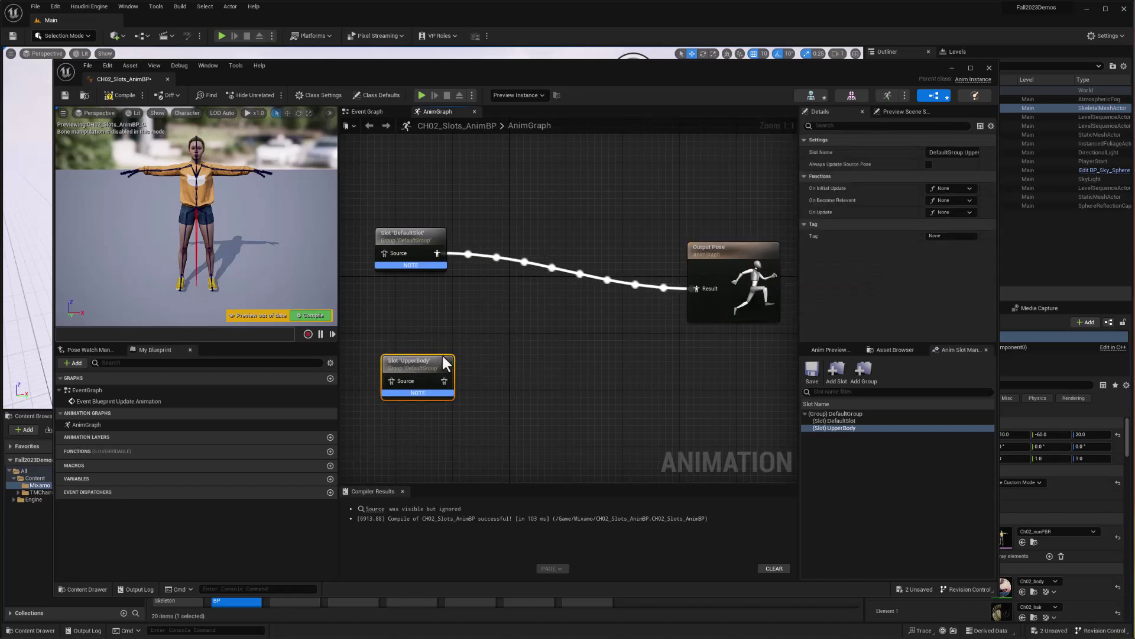
drag(416, 244, 416, 237)
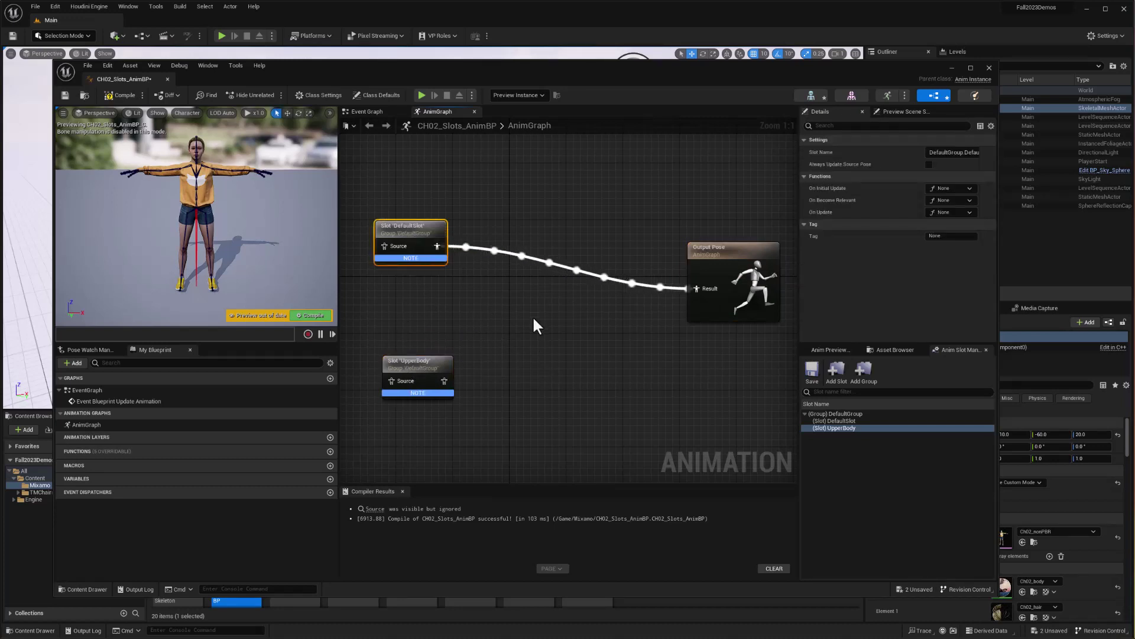
drag(414, 365, 421, 365)
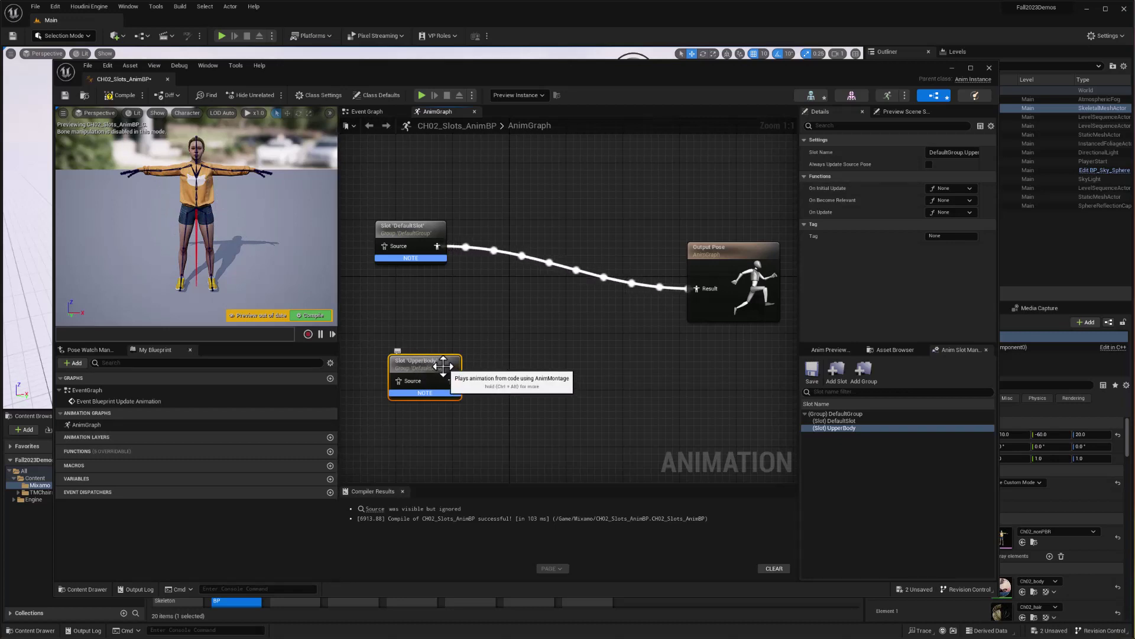
drag(425, 367, 418, 363)
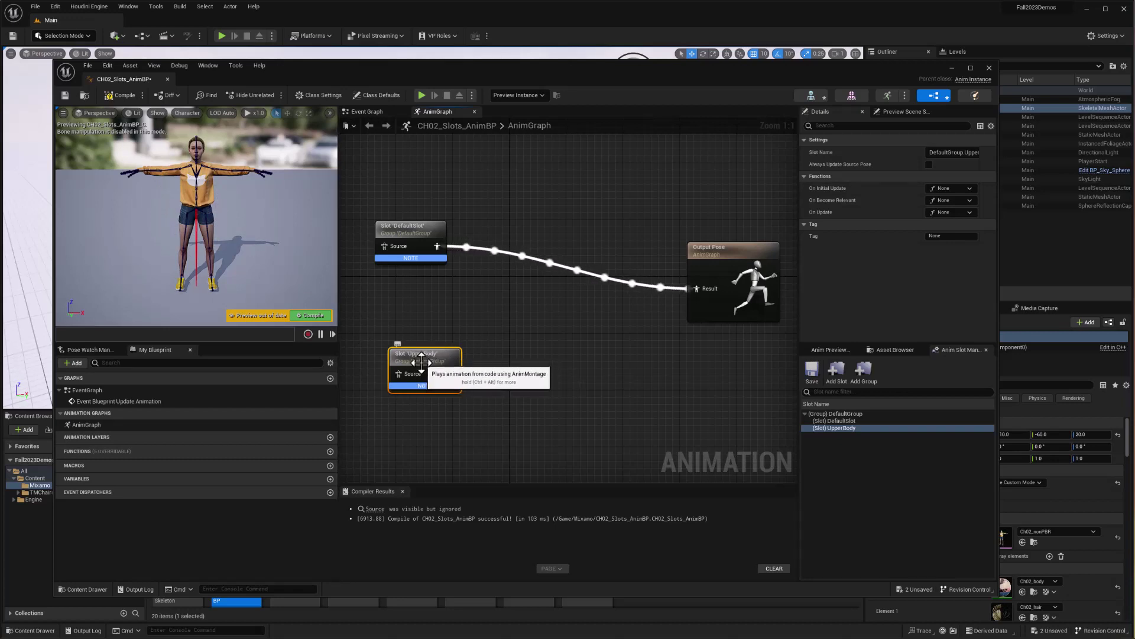
Add a Layered blend per bone node to the empty area between the slot nodes and Output Pose
right_click(518, 309)
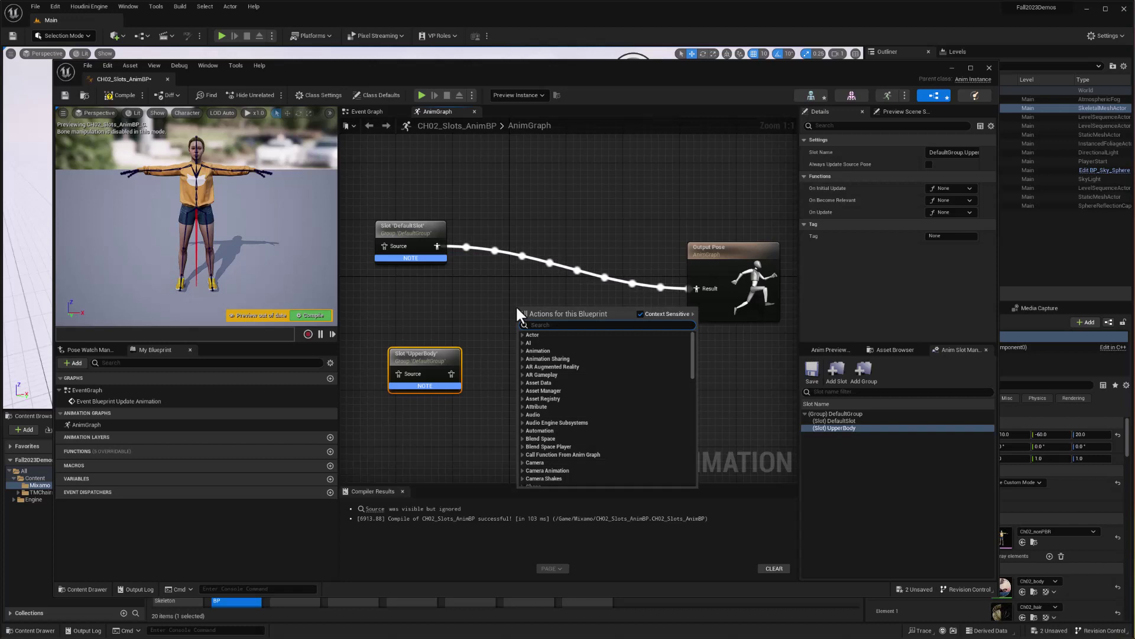
text(Blend per bond)
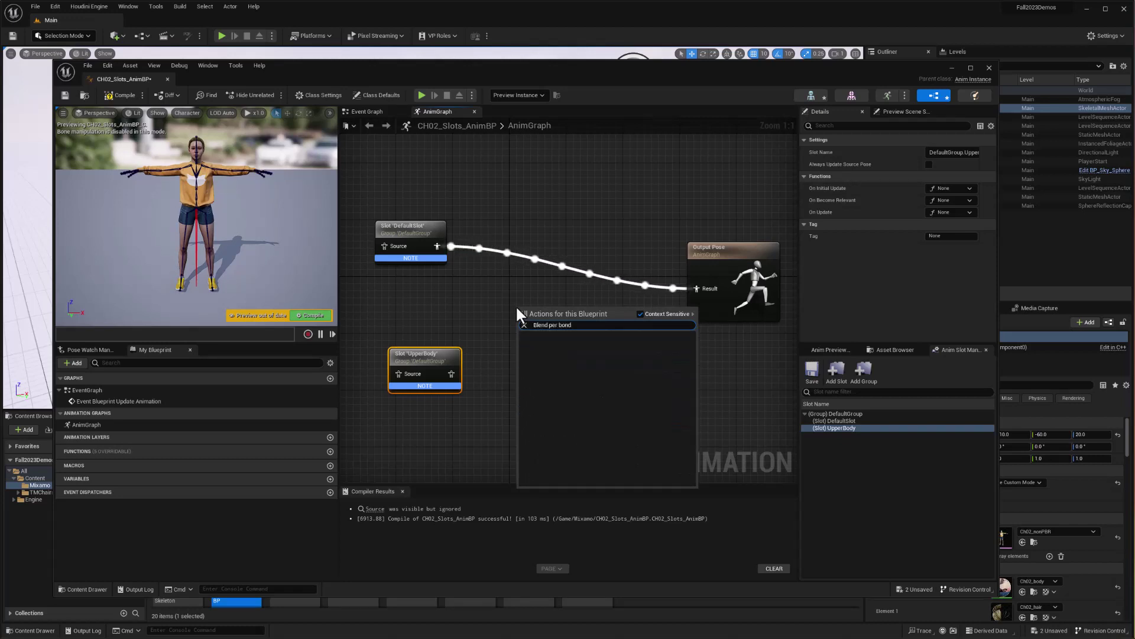
key(BackSpace)
text(e)
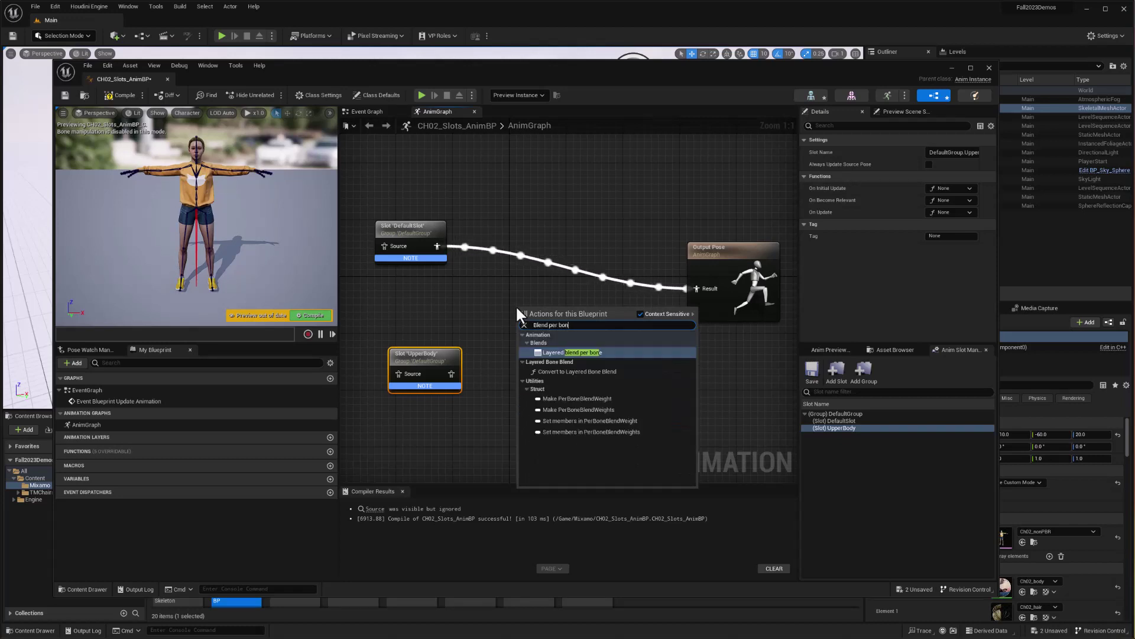
click(568, 353)
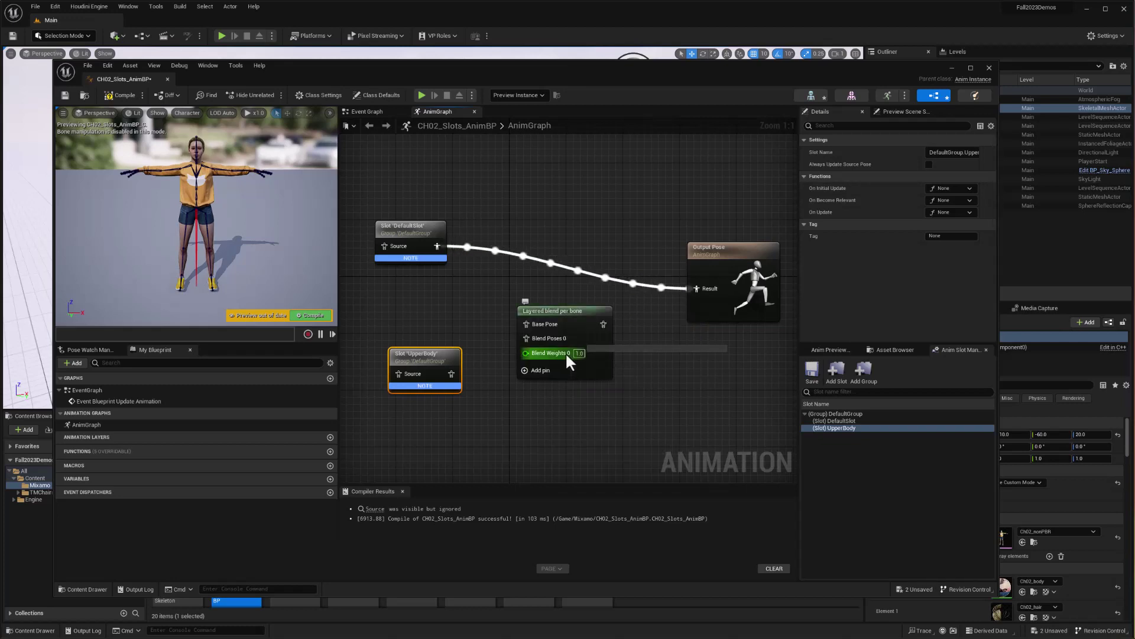
Connect DefaultSlot to the blend node's Base Pose and UpperBody to Blend Poses 0, then align the nodes neatly
drag(436, 246, 525, 324)
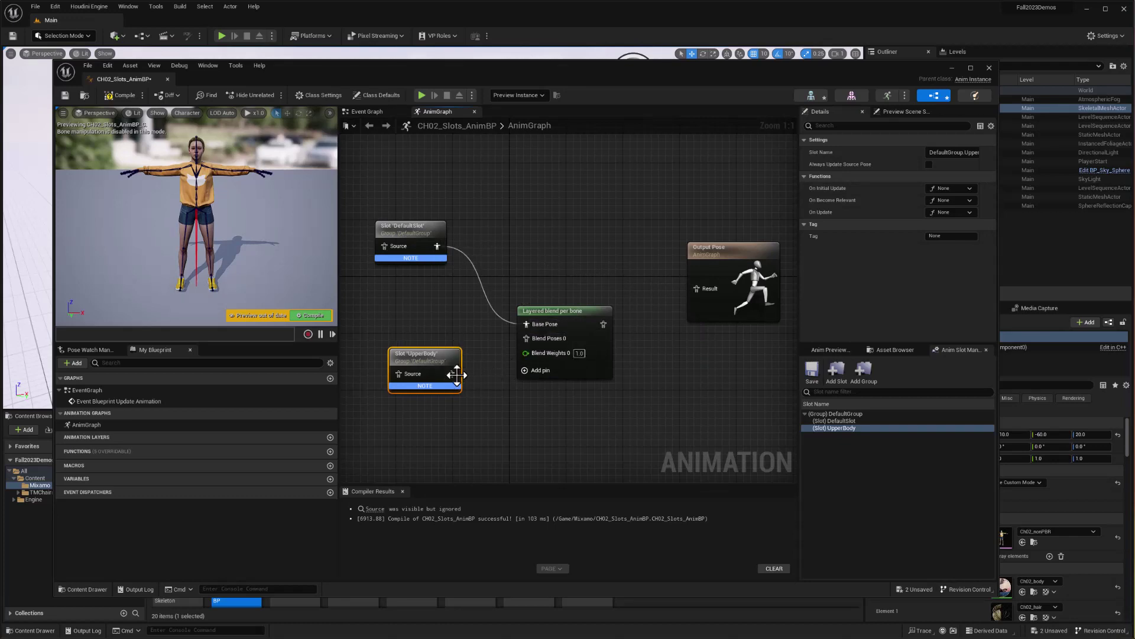
drag(531, 339, 532, 339)
drag(567, 314, 573, 264)
drag(430, 357, 414, 356)
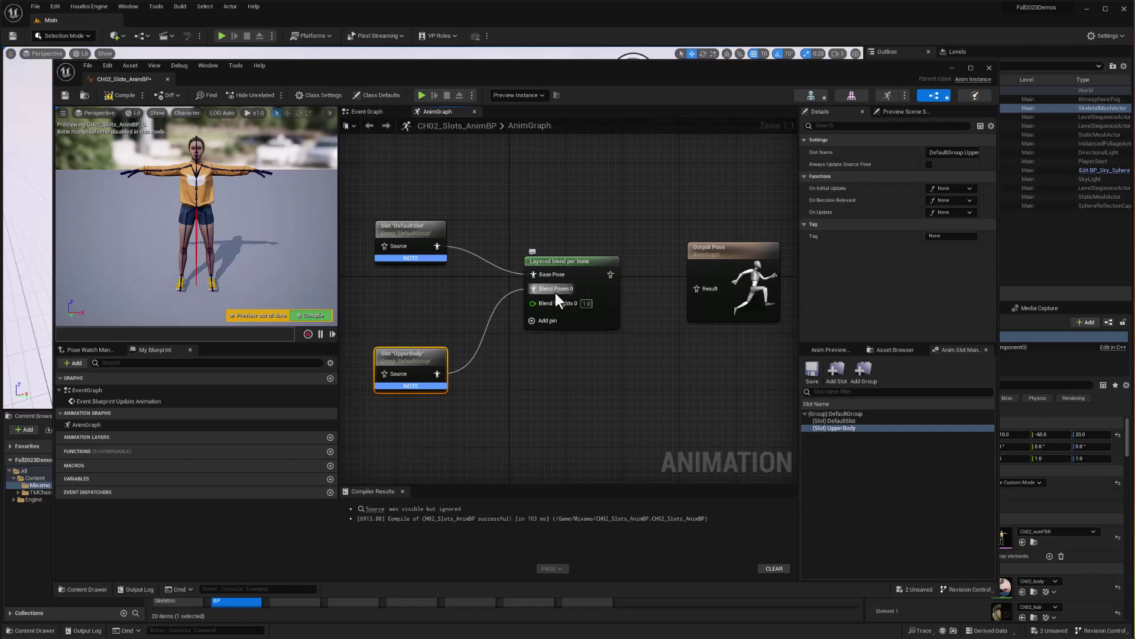
click(594, 271)
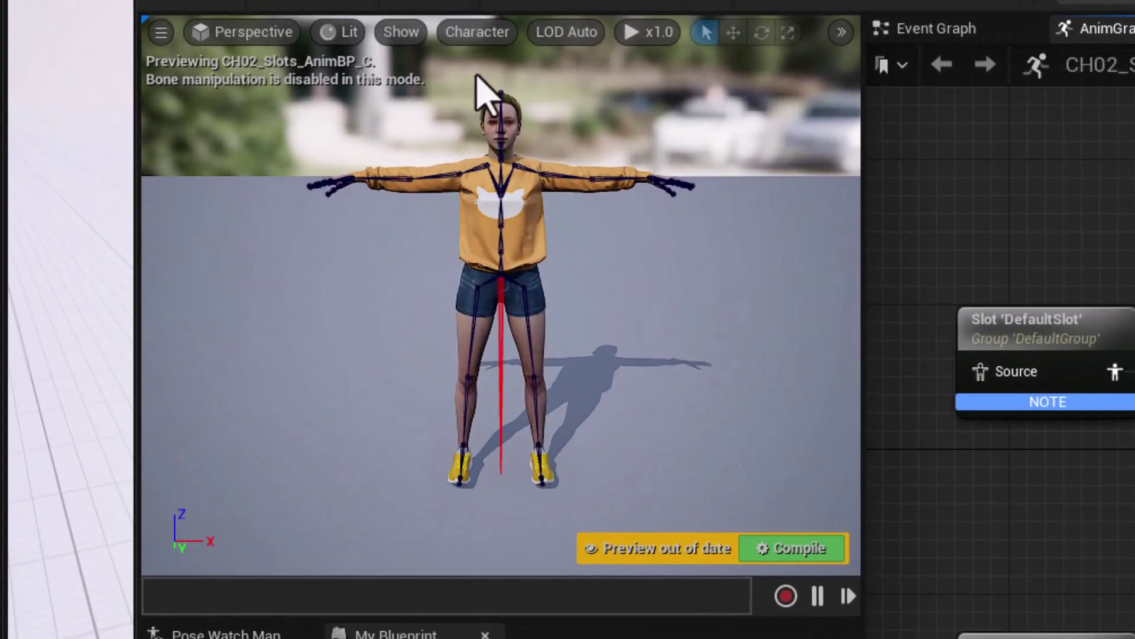
Limit the preview character's bone drawing to Selected Only and inspect the mesh up close
click(187, 113)
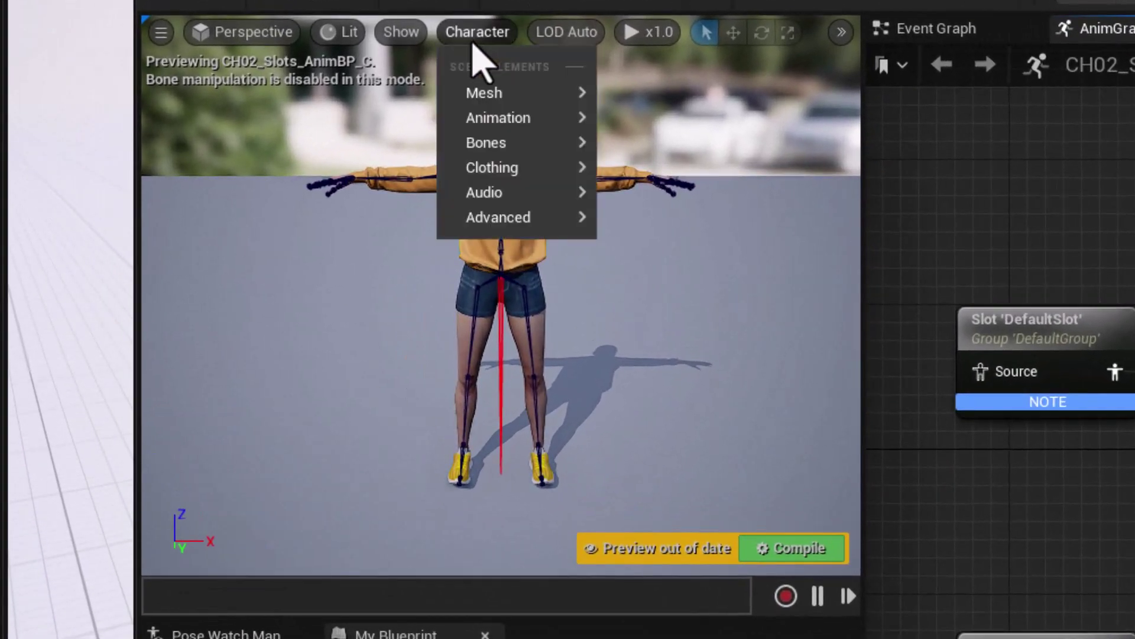
mouse_move(509, 151)
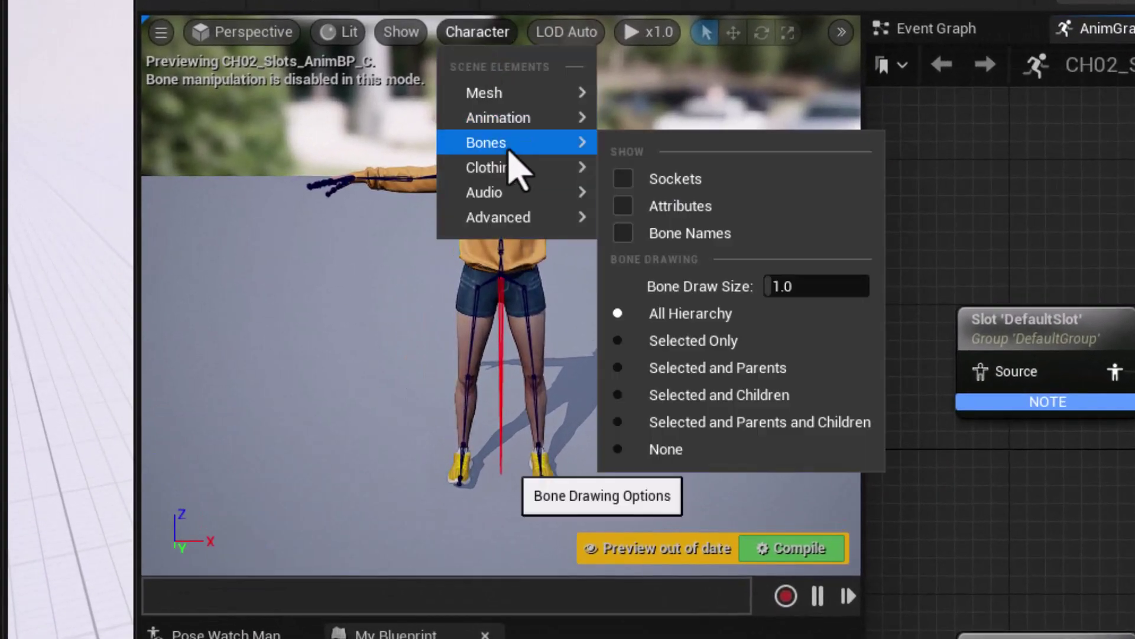
click(710, 339)
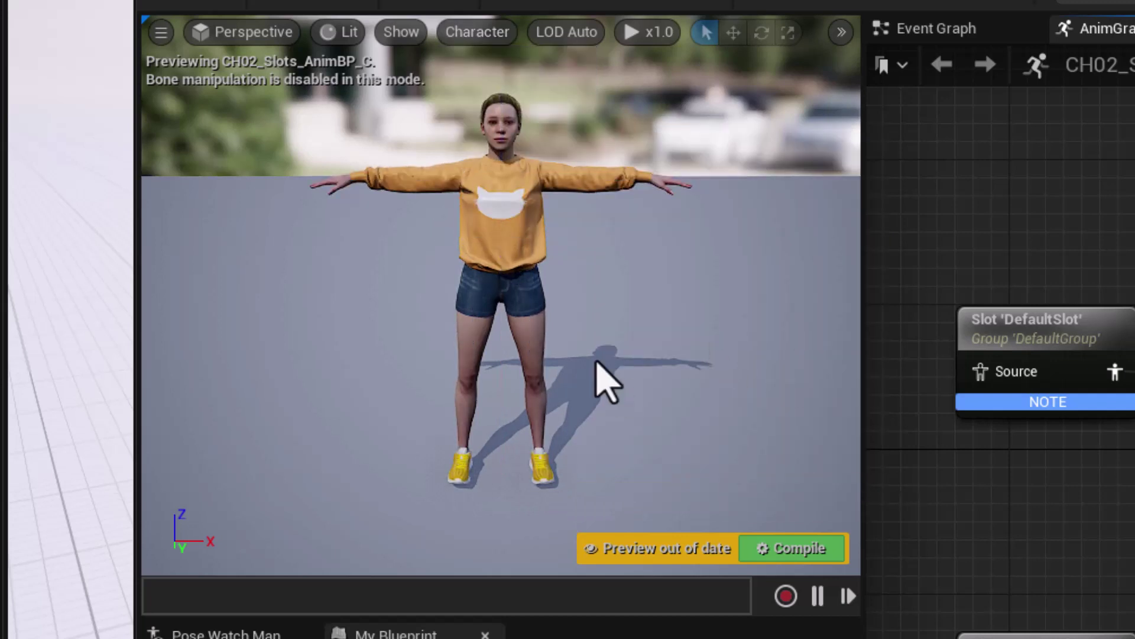
scroll(506, 248, up, 5)
scroll(506, 248, down, 4)
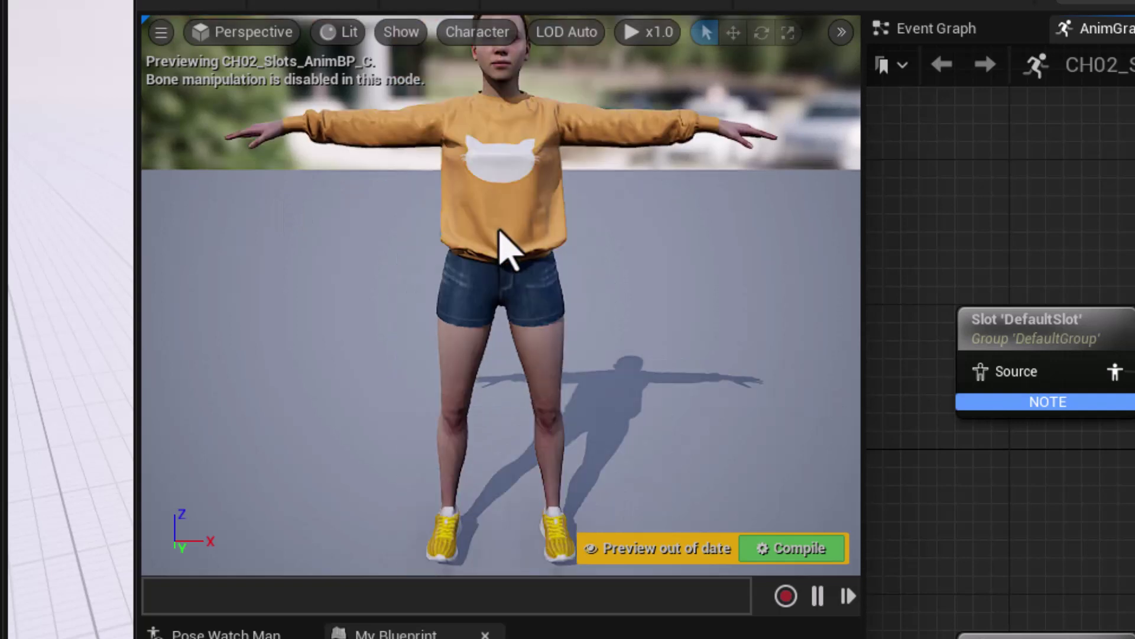
scroll(524, 234, up, 1)
scroll(523, 234, down, 2)
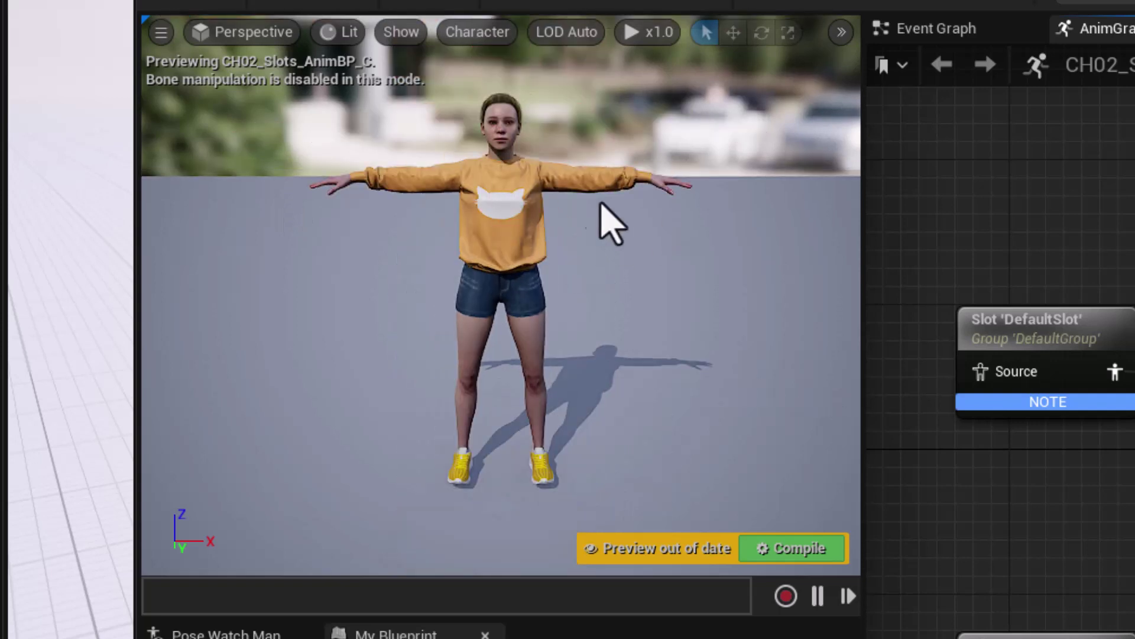
Set the preview character's bone drawing to All Hierarchy
click(477, 37)
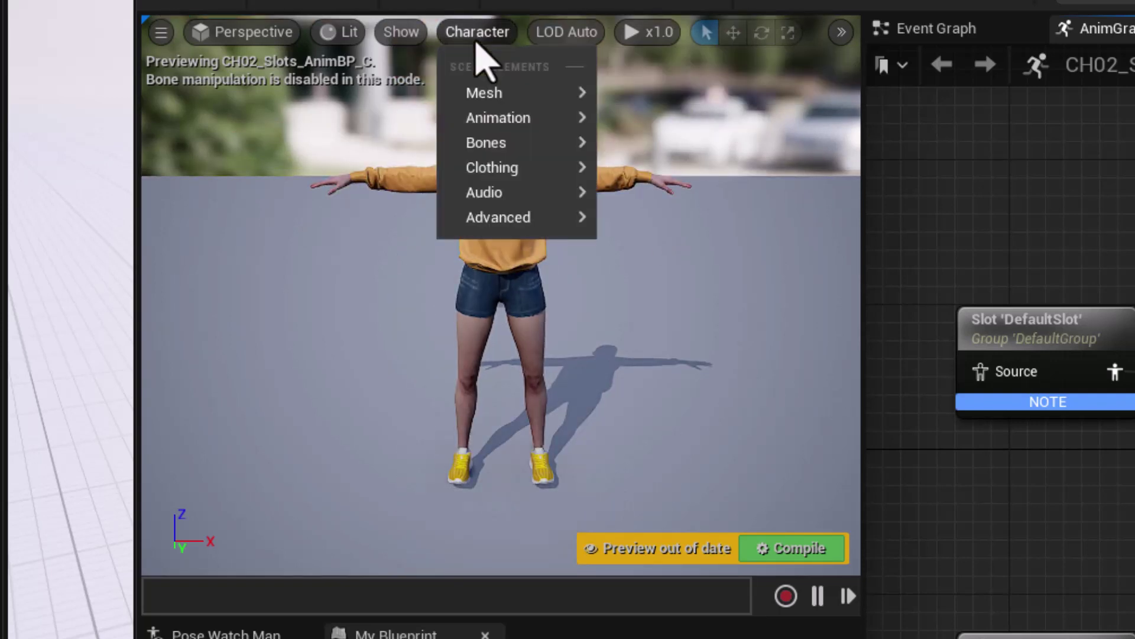
mouse_move(519, 143)
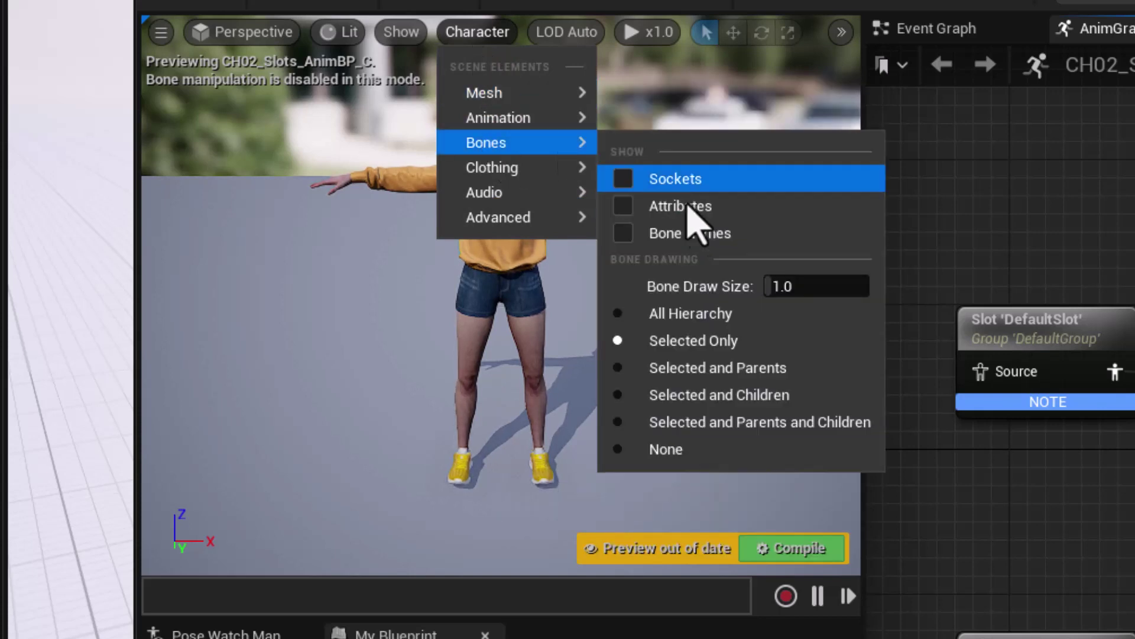
click(689, 314)
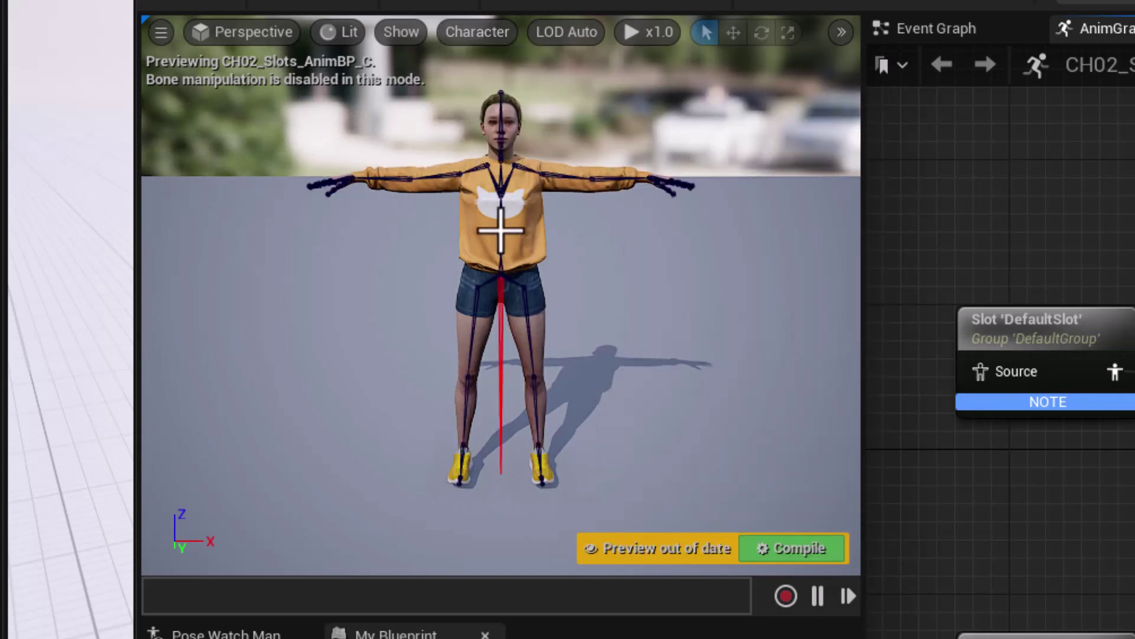
Display the bone names on the preview character and examine the hip and spine bones up close
click(482, 32)
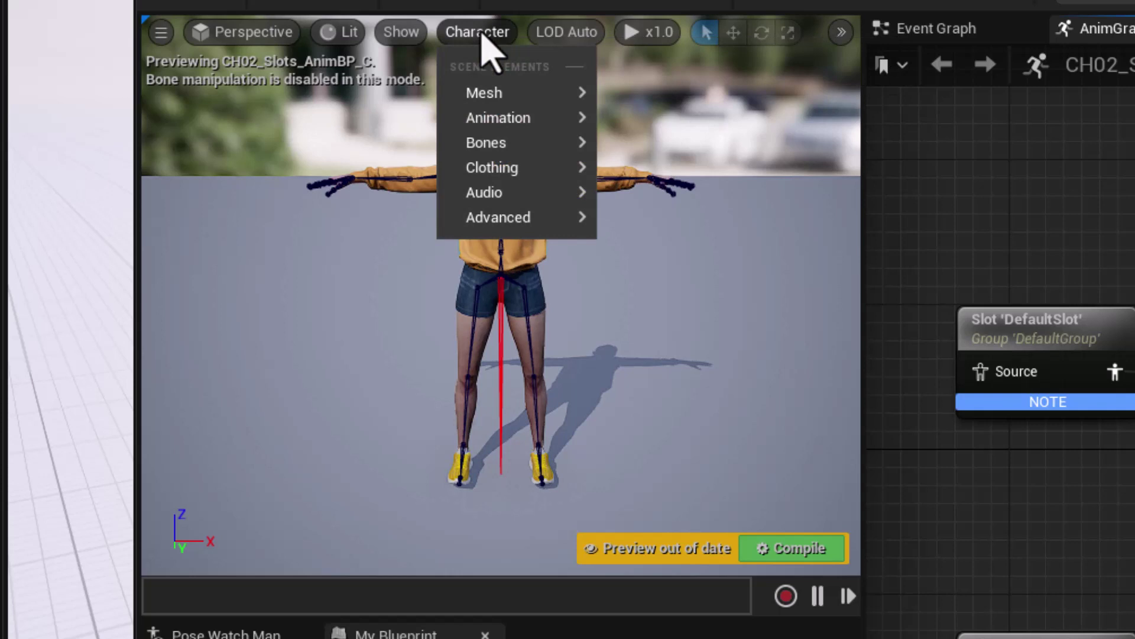
mouse_move(496, 147)
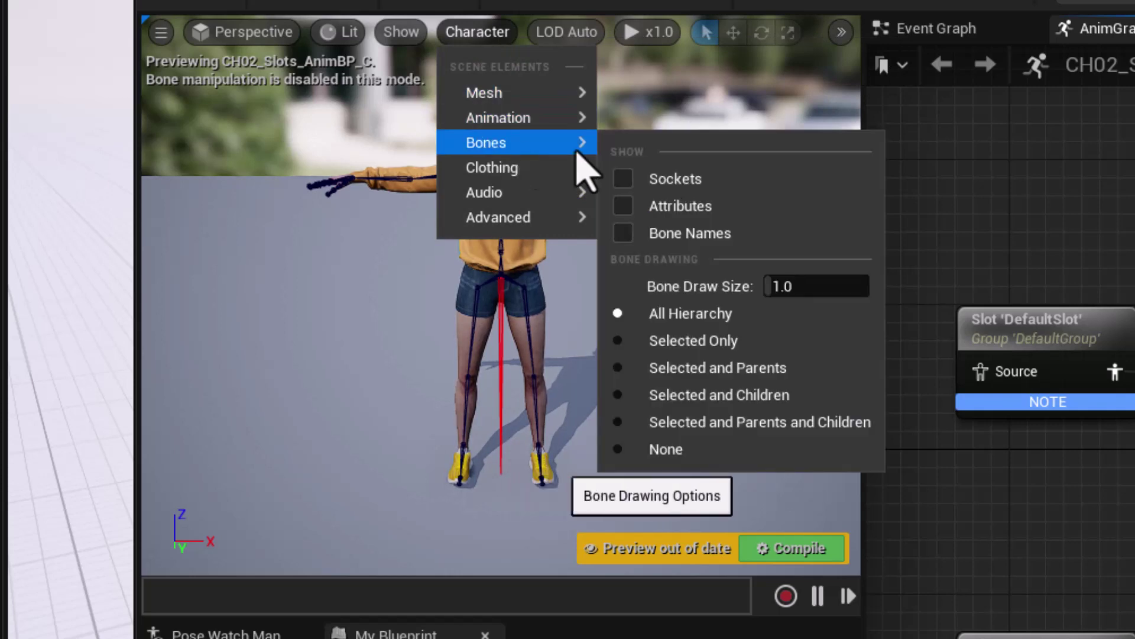
click(641, 235)
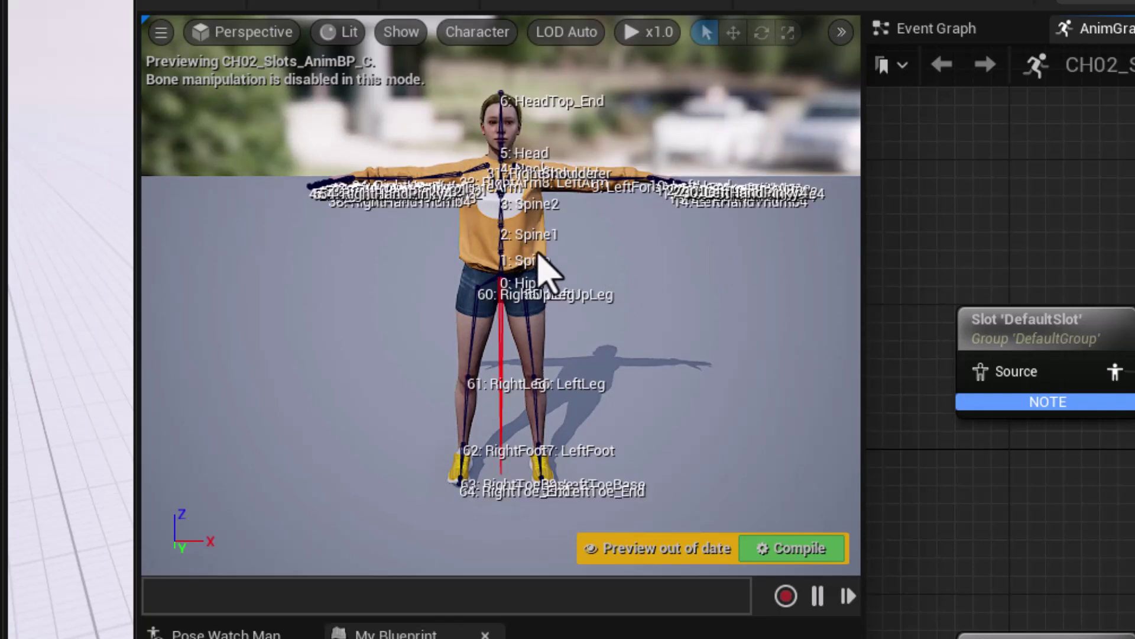
scroll(521, 272, up, 4)
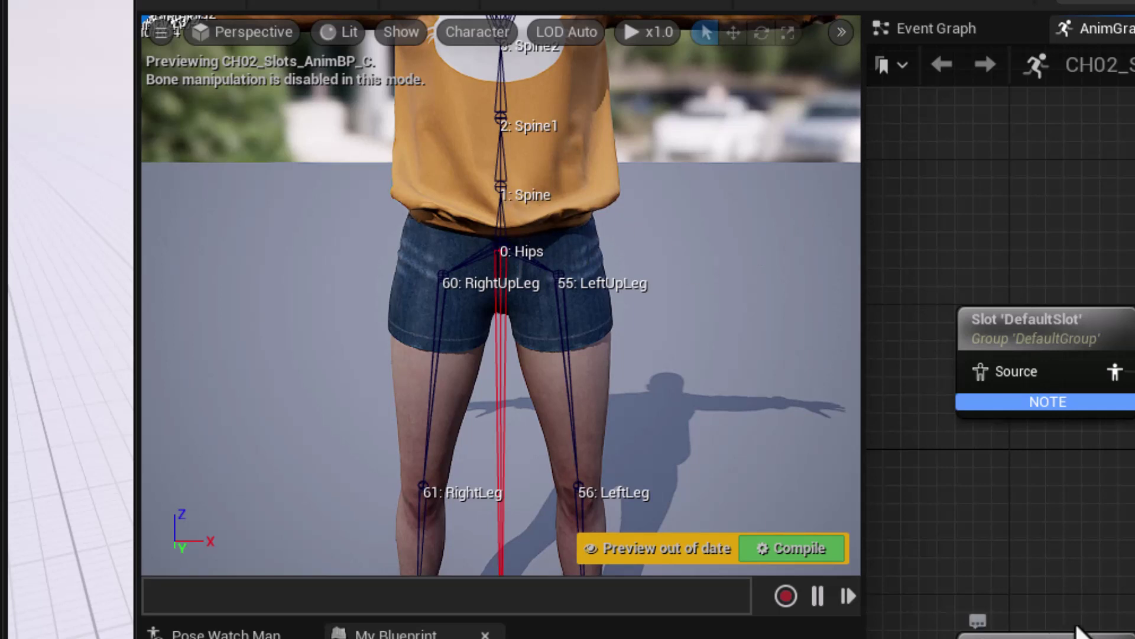
key(ctrl+v)
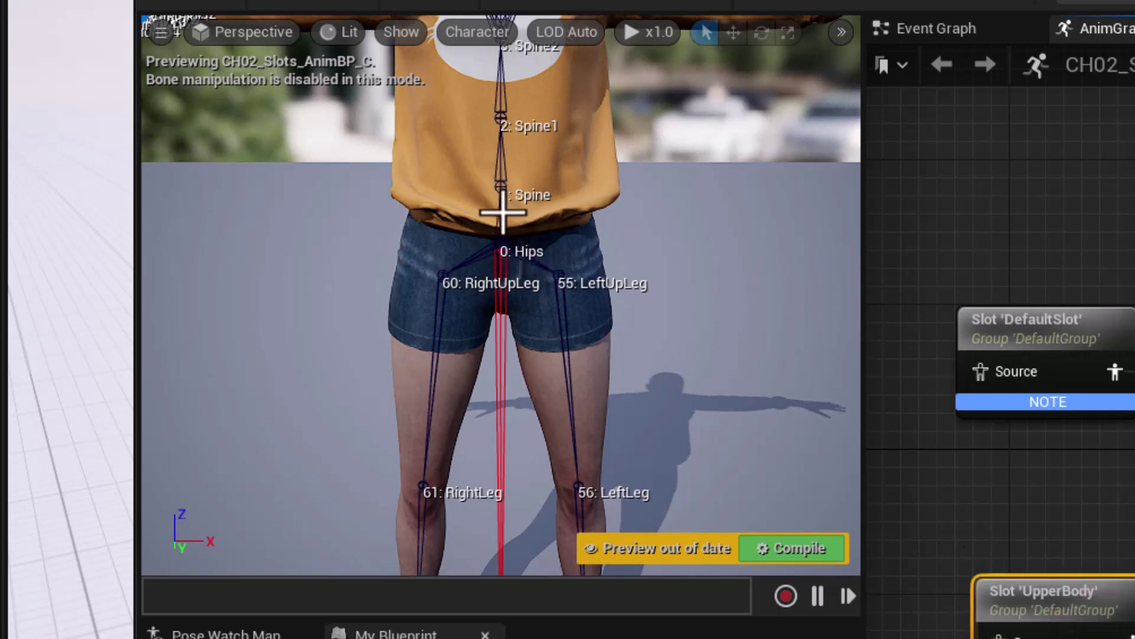
middle_drag(616, 223, 761, 355)
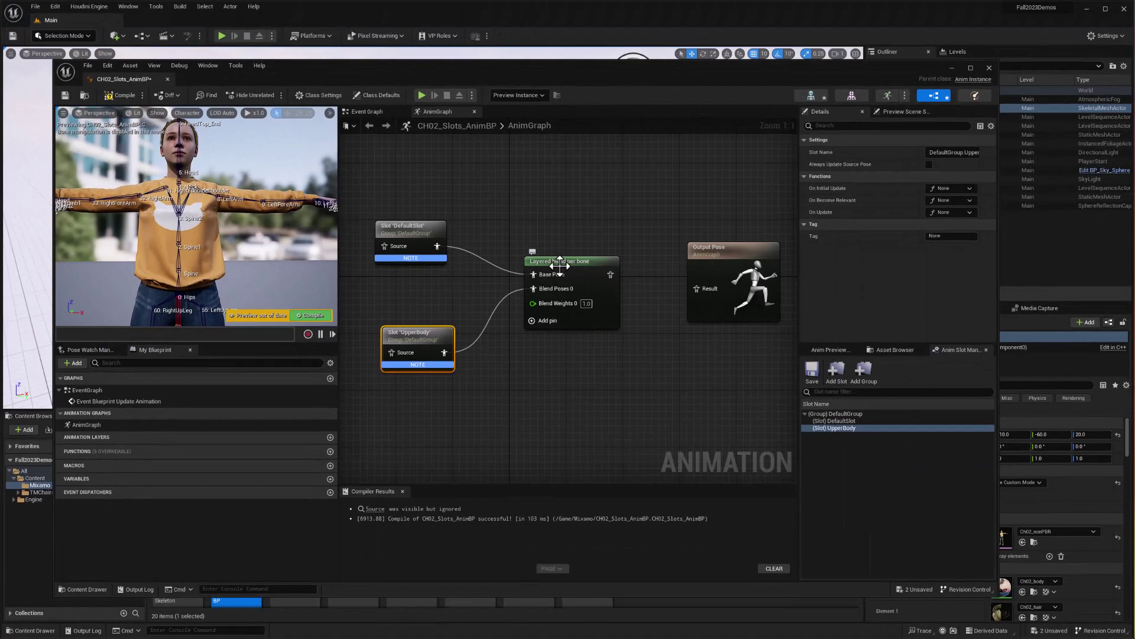
Add a branch filter to the Layered blend per bone node's layer setup and set its Bone Name to Spine
click(787, 307)
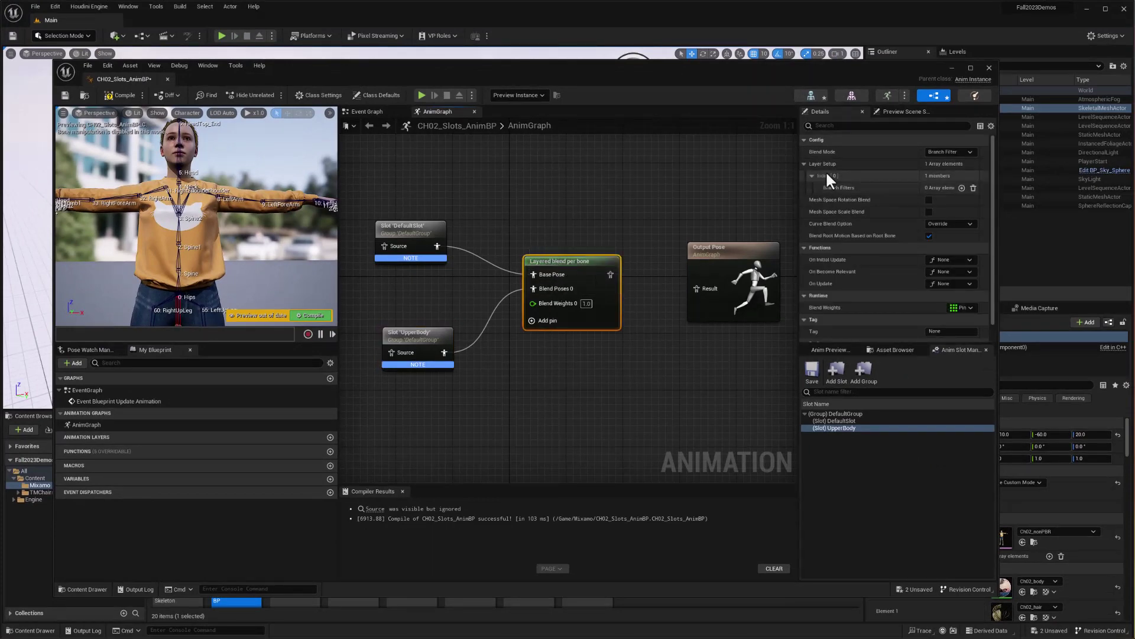
click(804, 164)
click(803, 164)
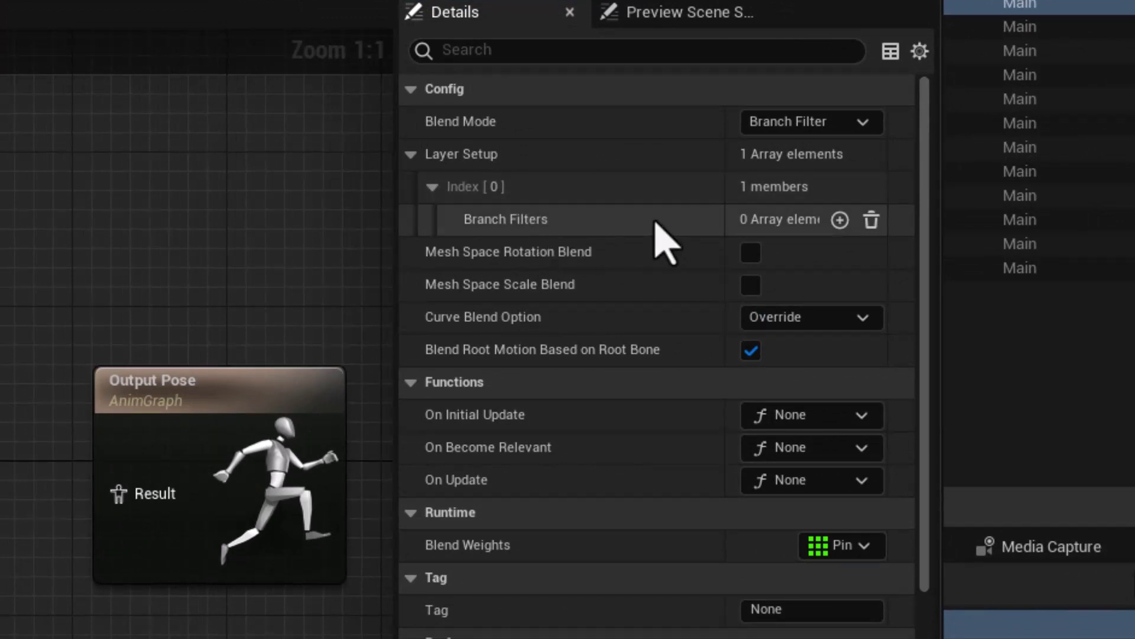
click(840, 221)
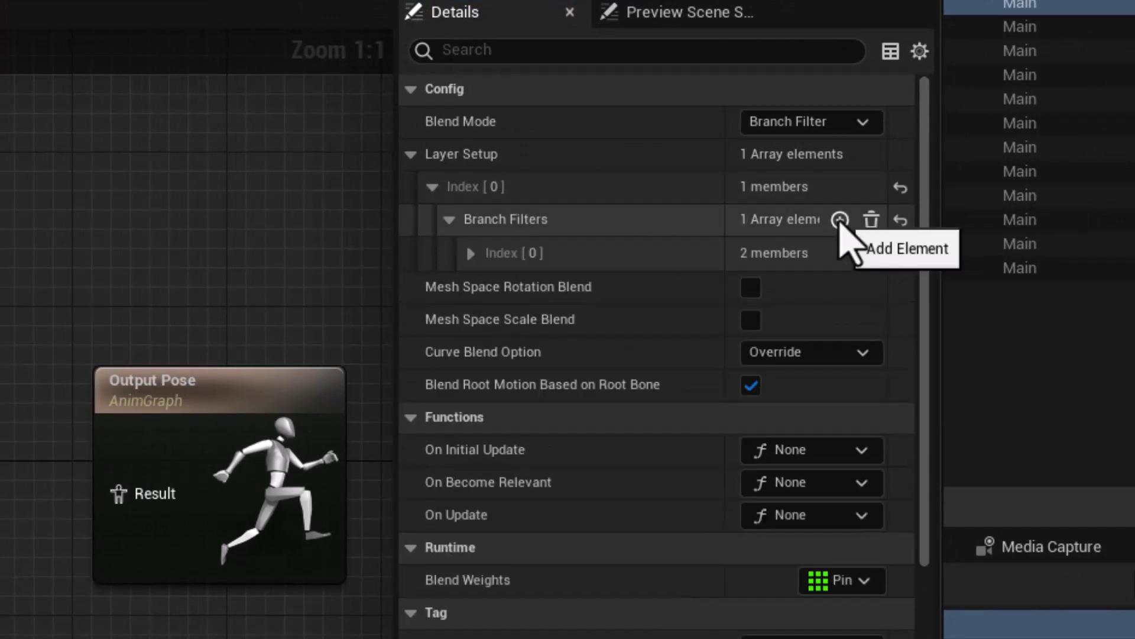
click(471, 253)
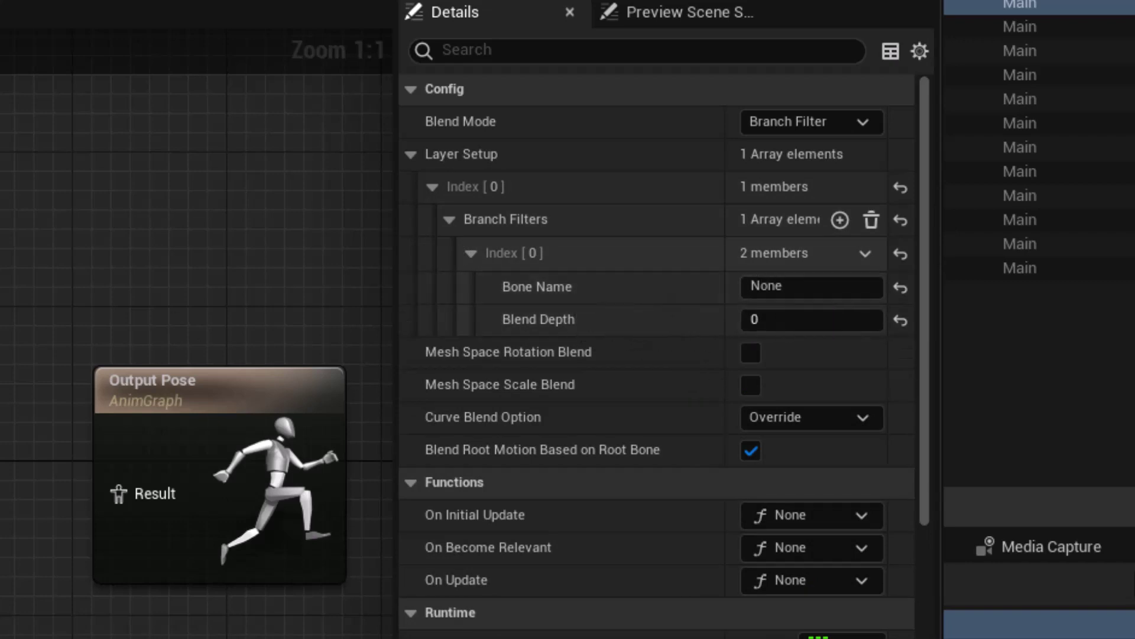
click(765, 287)
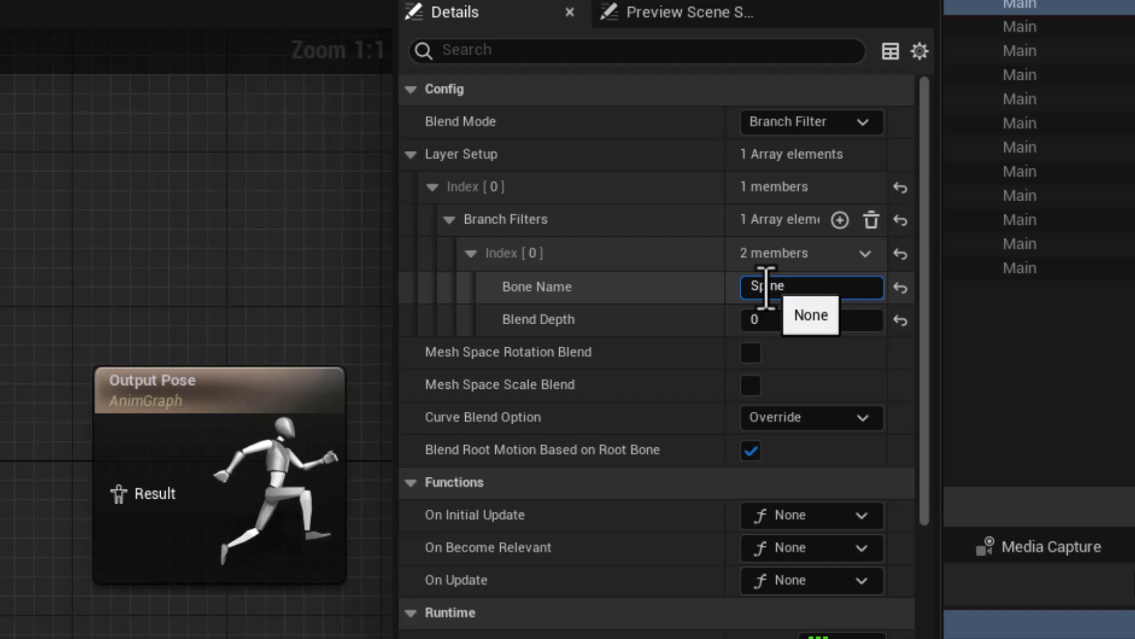
key(Return)
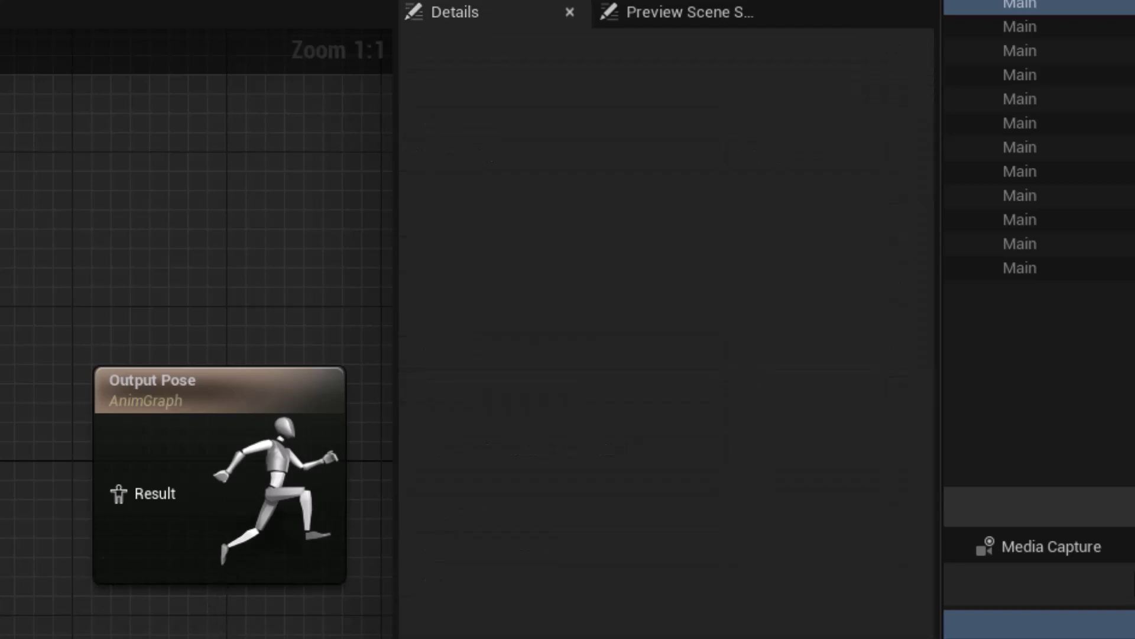
click(801, 286)
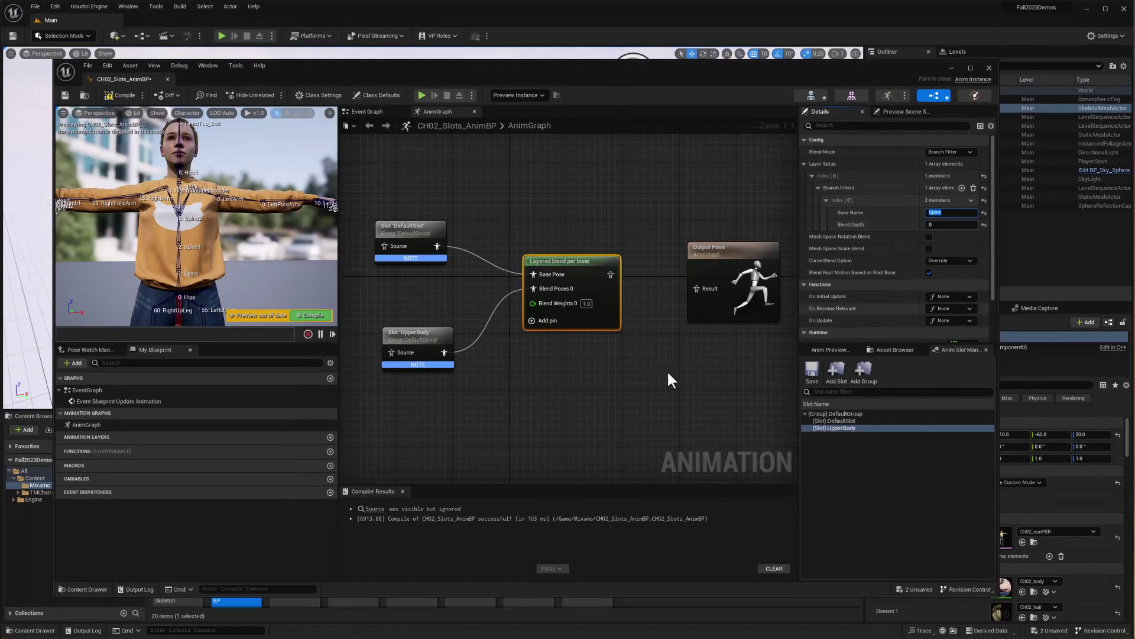
Connect the Layered blend per bone output to Output Pose's Result, then compile and close the Animation Blueprint
click(530, 379)
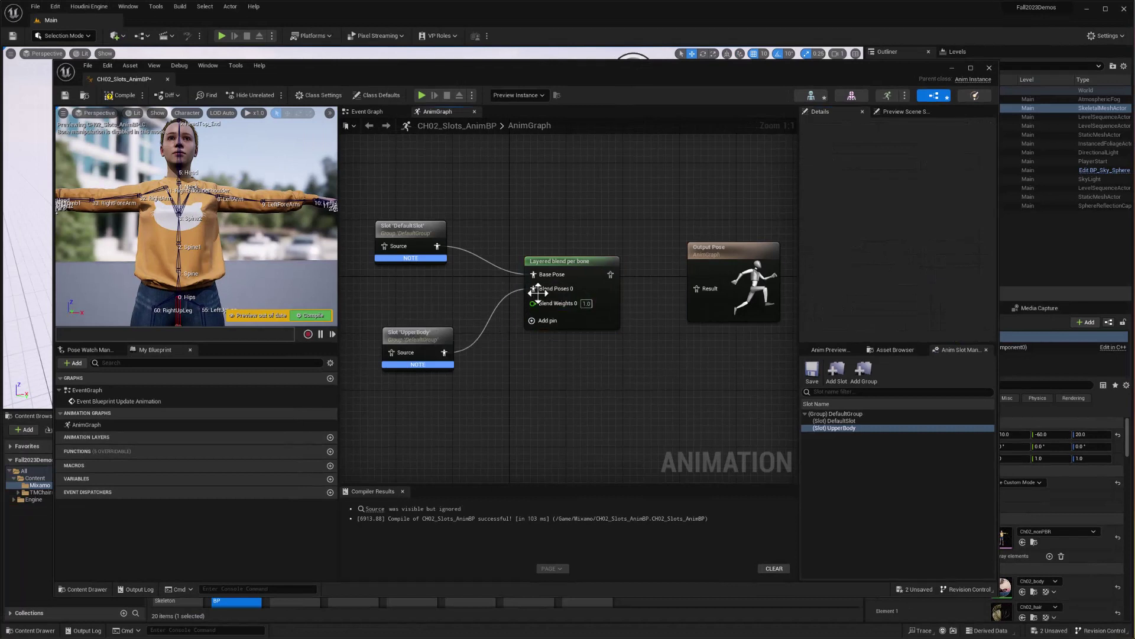
click(606, 263)
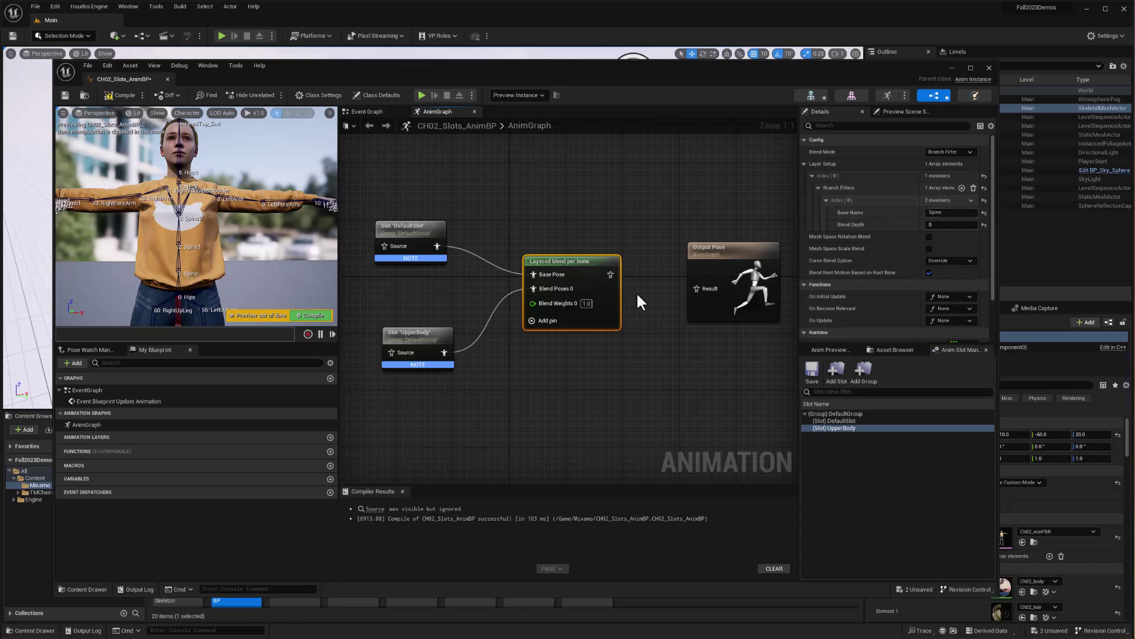
drag(611, 275, 697, 290)
click(113, 95)
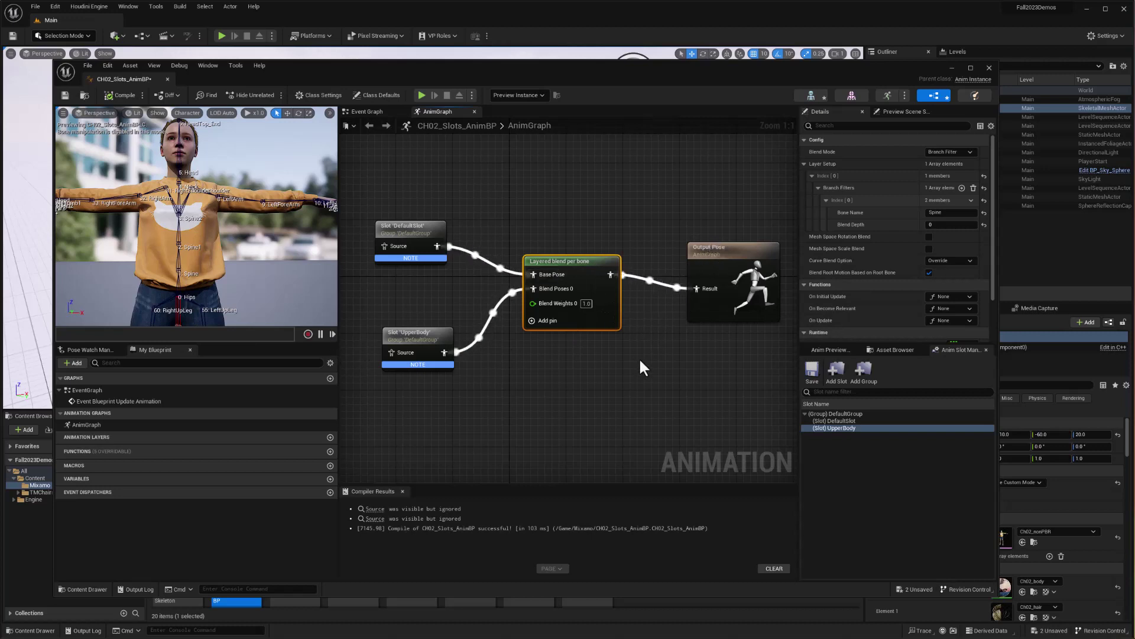
key(ctrl+z)
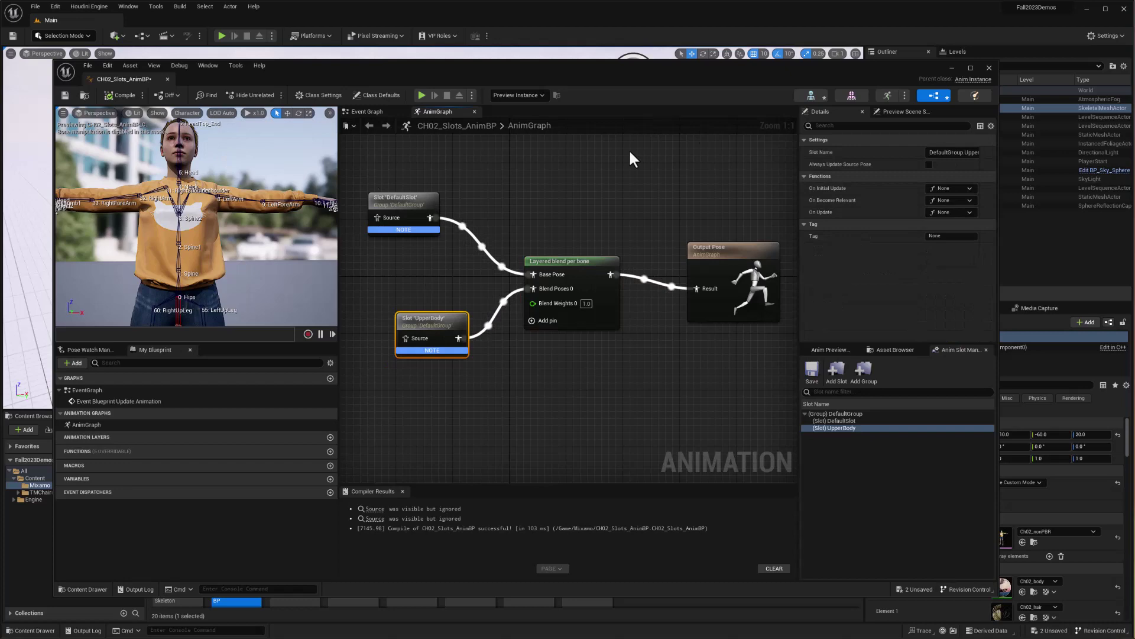
click(989, 69)
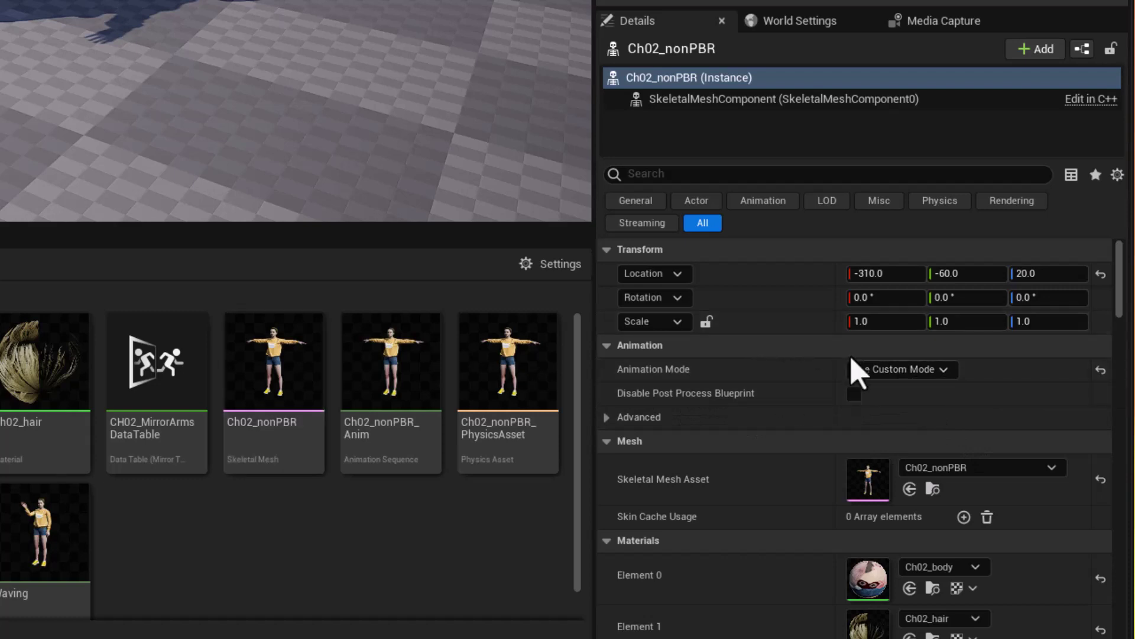
Set Ch02_nonPBR's Animation Mode to Use Animation Blueprint with Anim Class CH02_Slots_AnimBP, and save all modified content
click(900, 371)
click(938, 387)
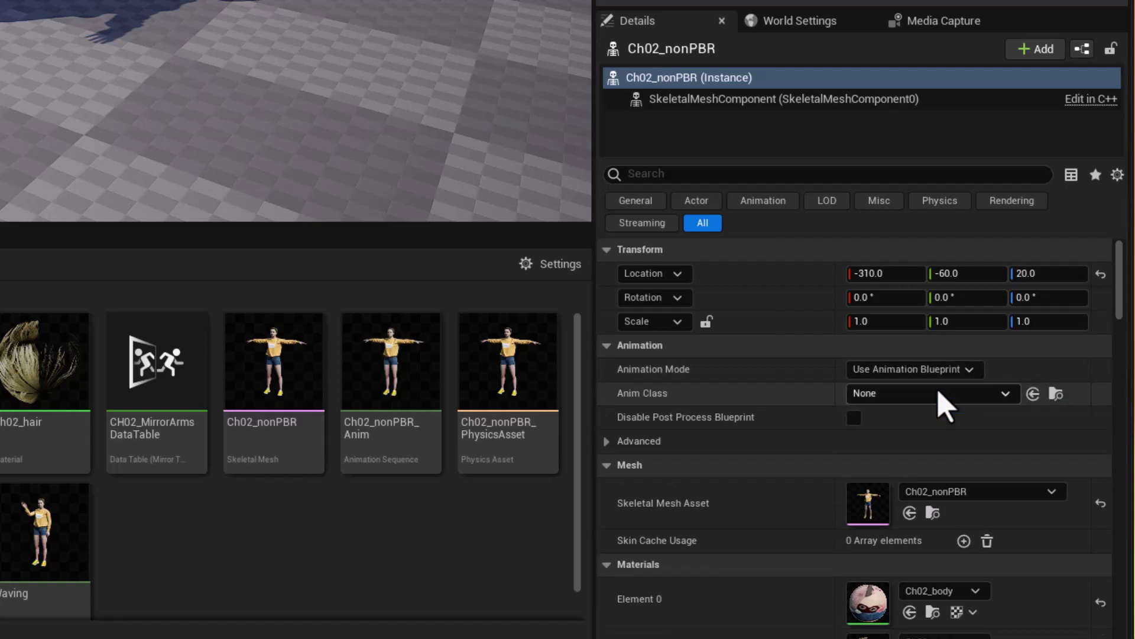
click(895, 409)
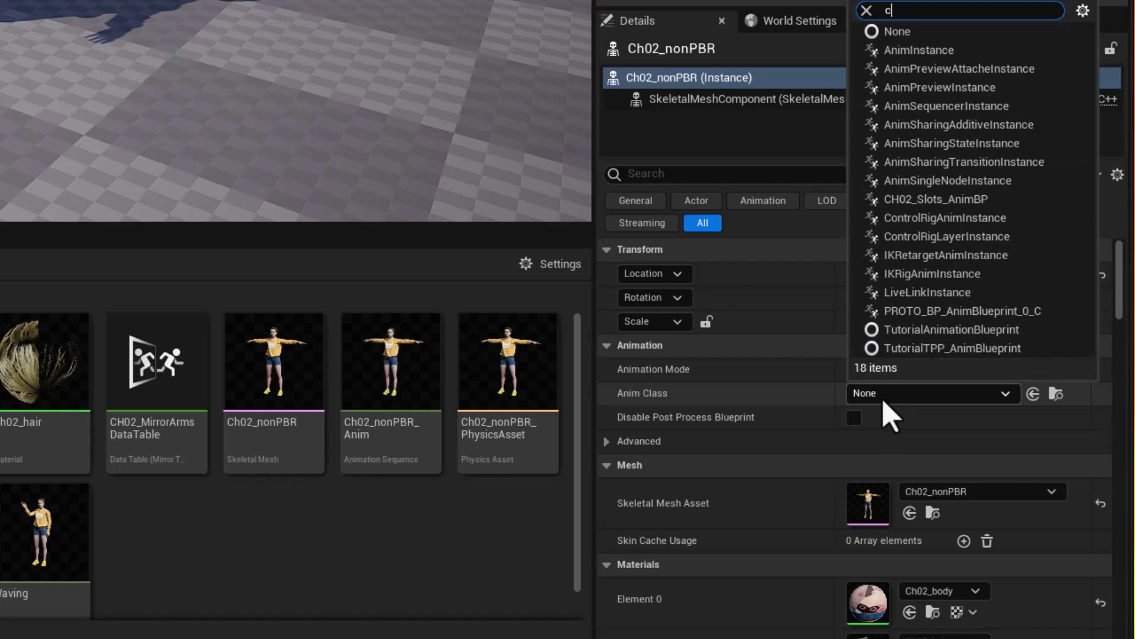
key(BackSpace)
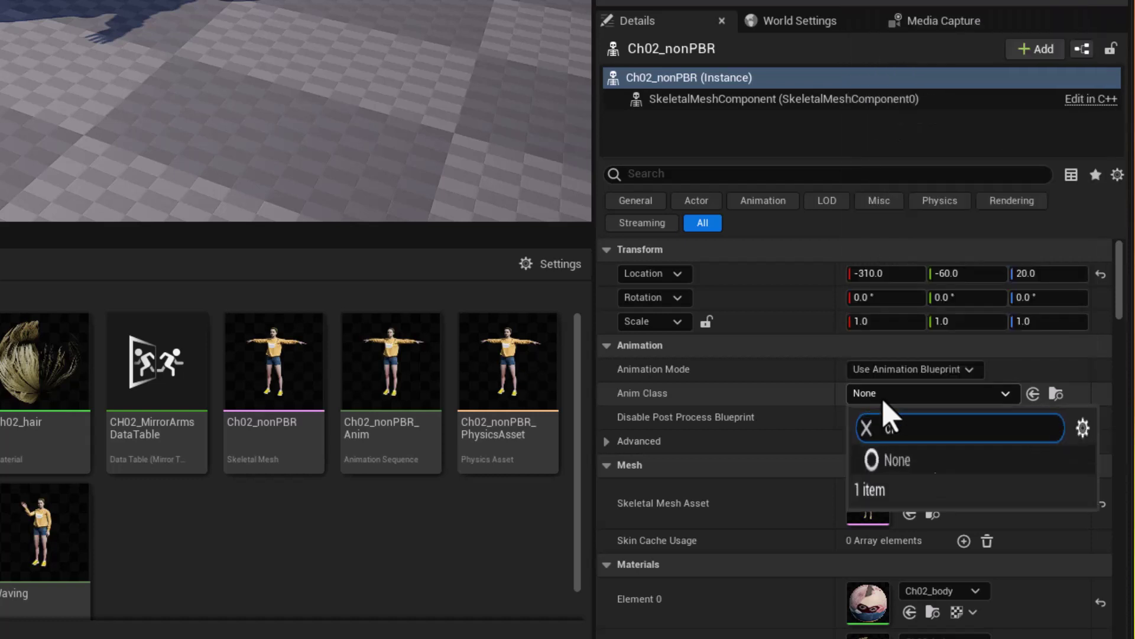
text(ch02)
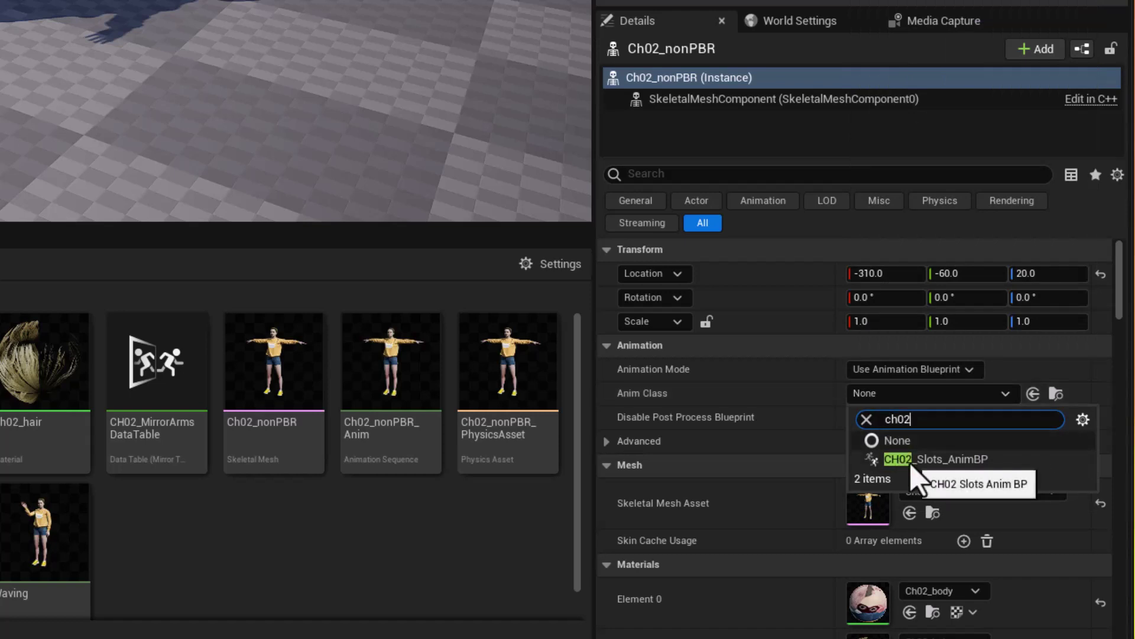
click(935, 465)
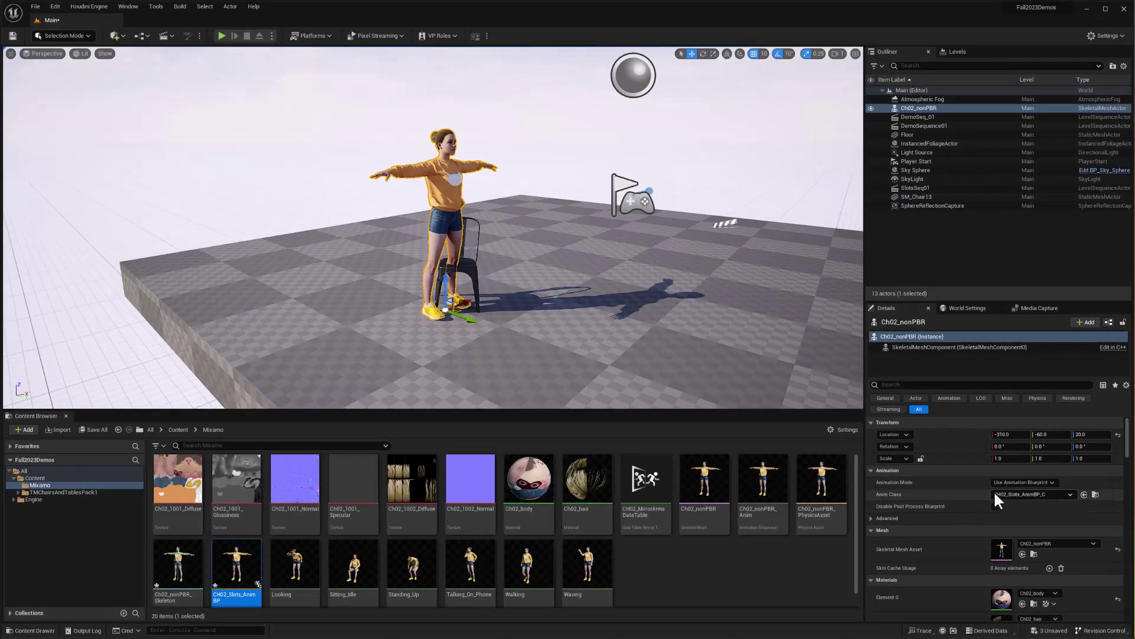
click(90, 428)
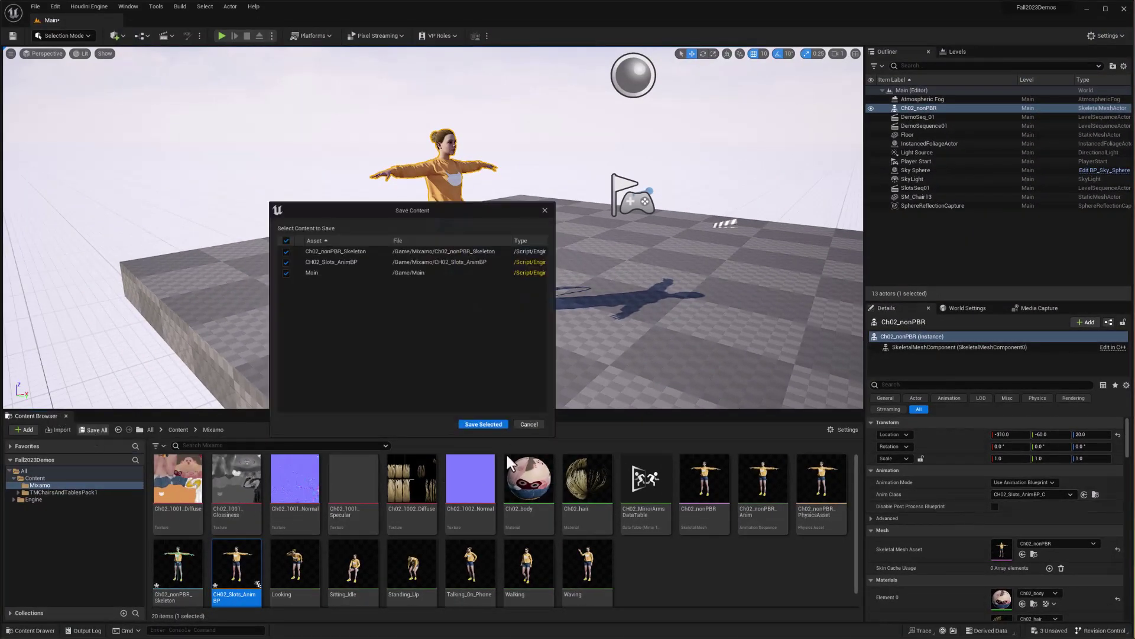
click(488, 424)
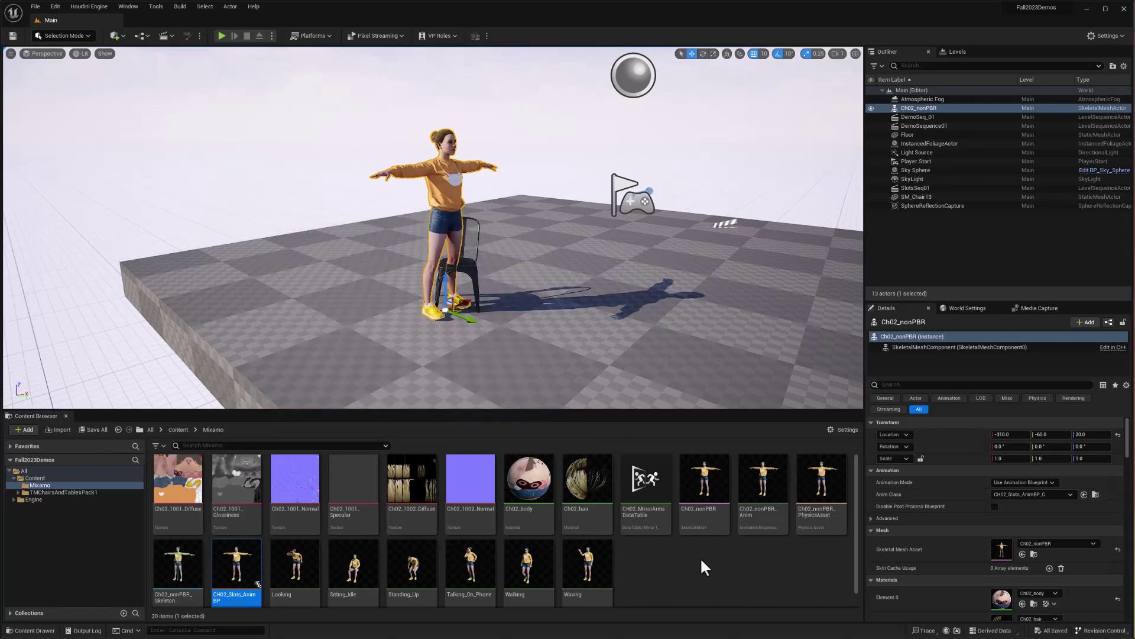
Create a Level Sequence named SlotsDemoSeq01 in the Mixamo folder
right_click(635, 567)
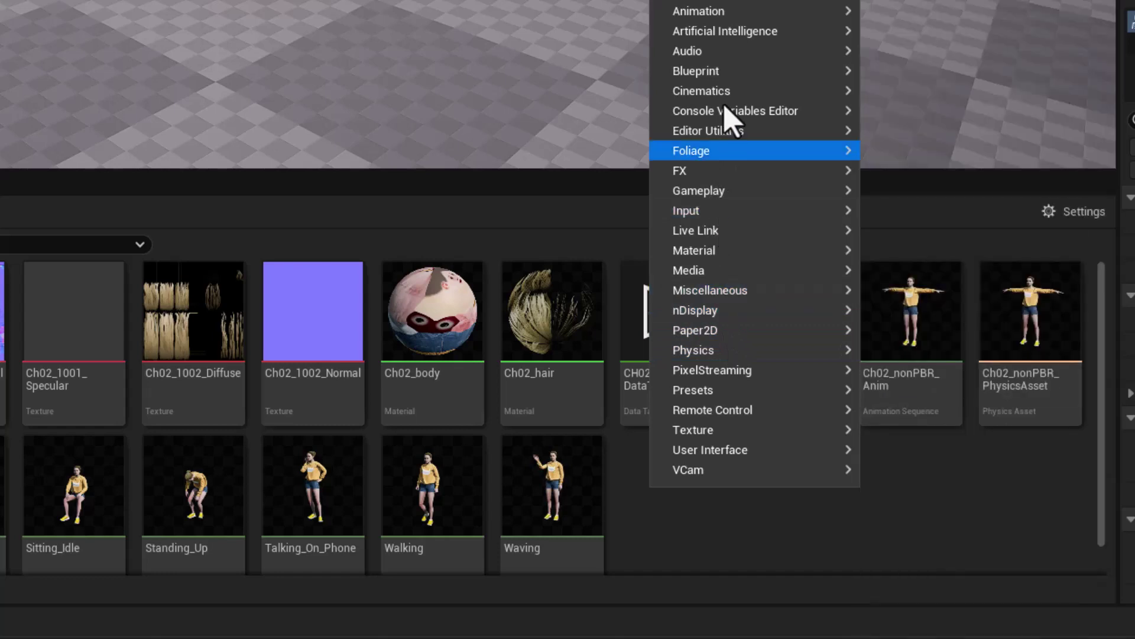
mouse_move(722, 95)
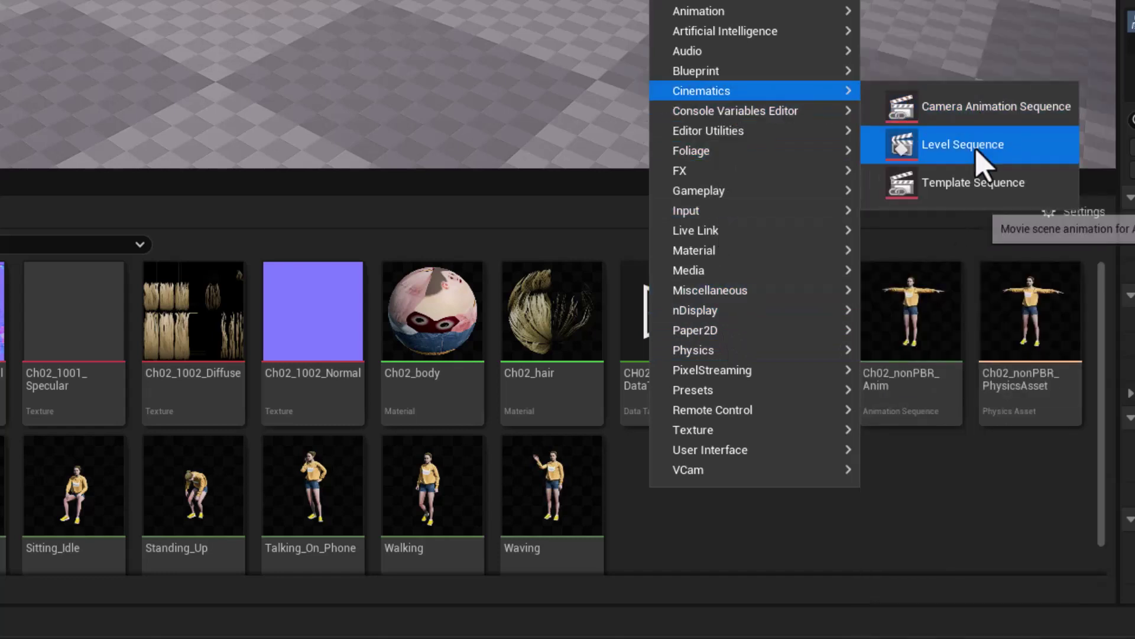
click(882, 146)
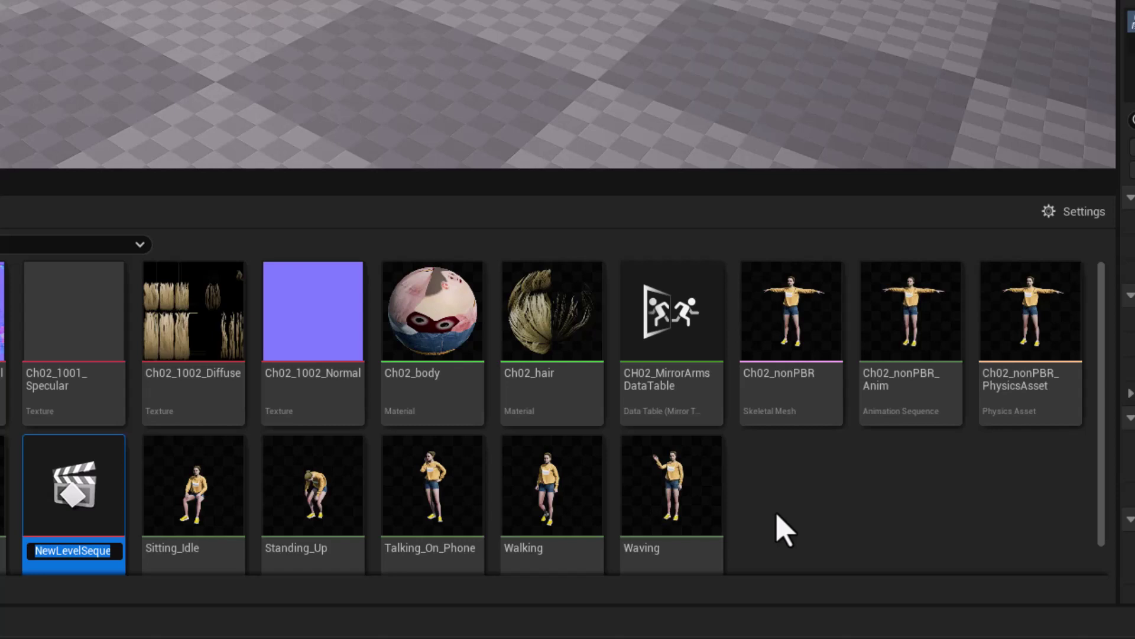
text(SlotsDemoSeq)
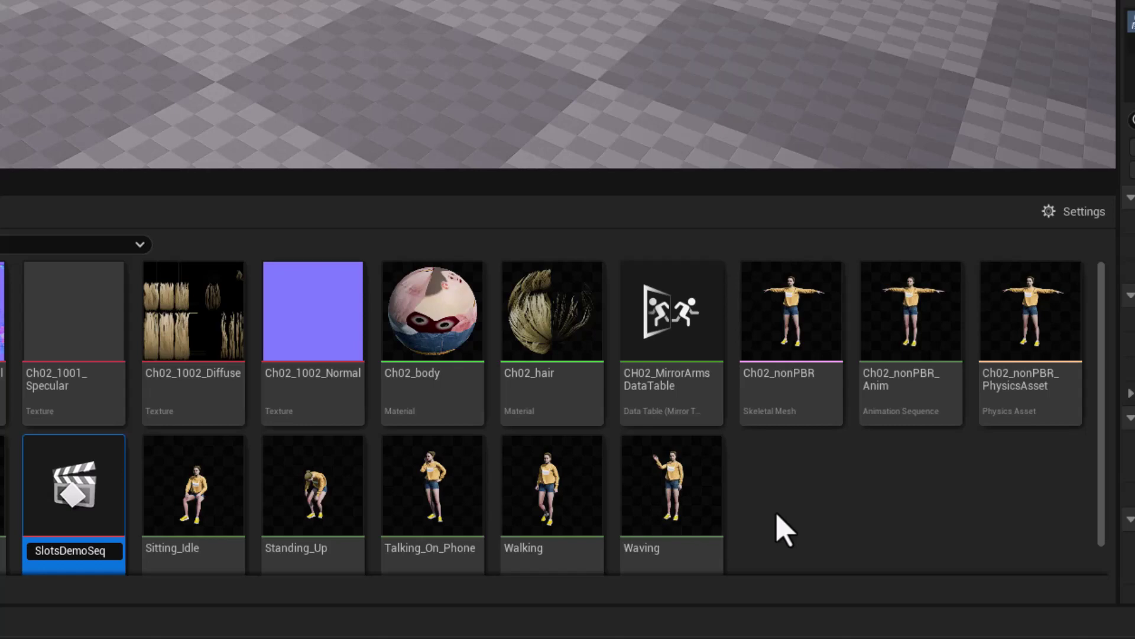
key(Return)
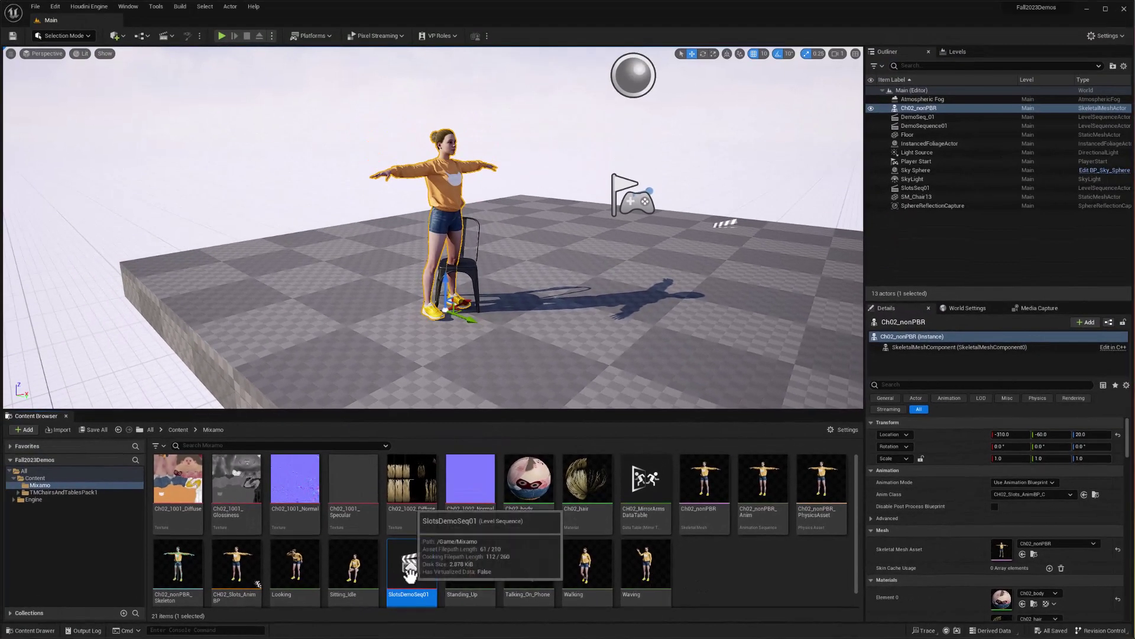
Open the SlotsDemoSeq01 level sequence and add the Ch02_nonPBR actor to it as a track
double_click(410, 569)
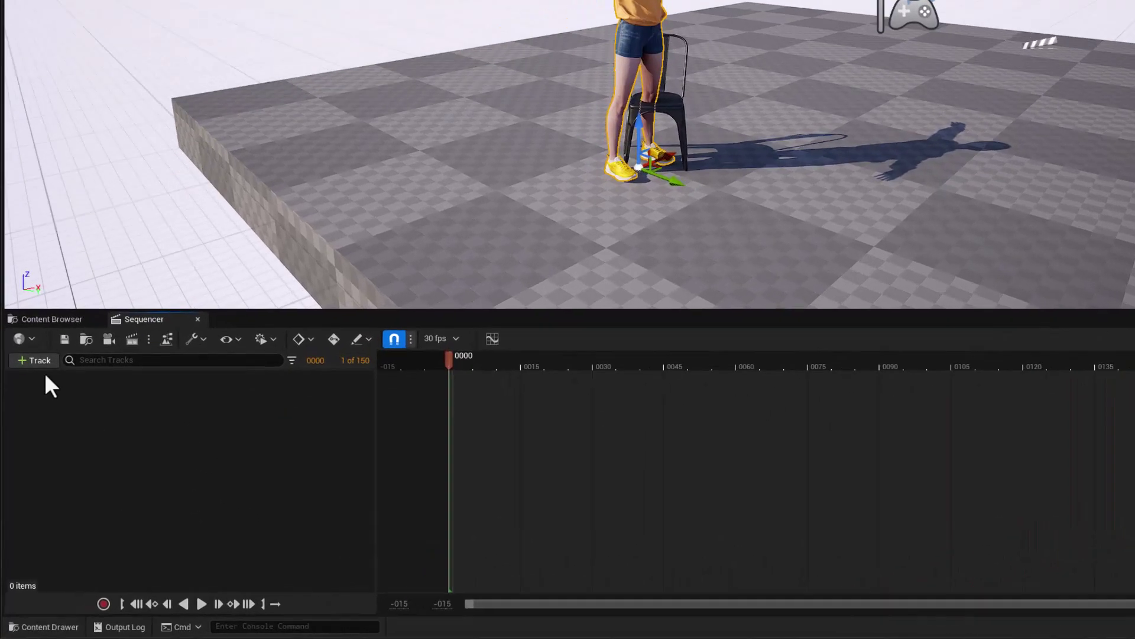
click(24, 445)
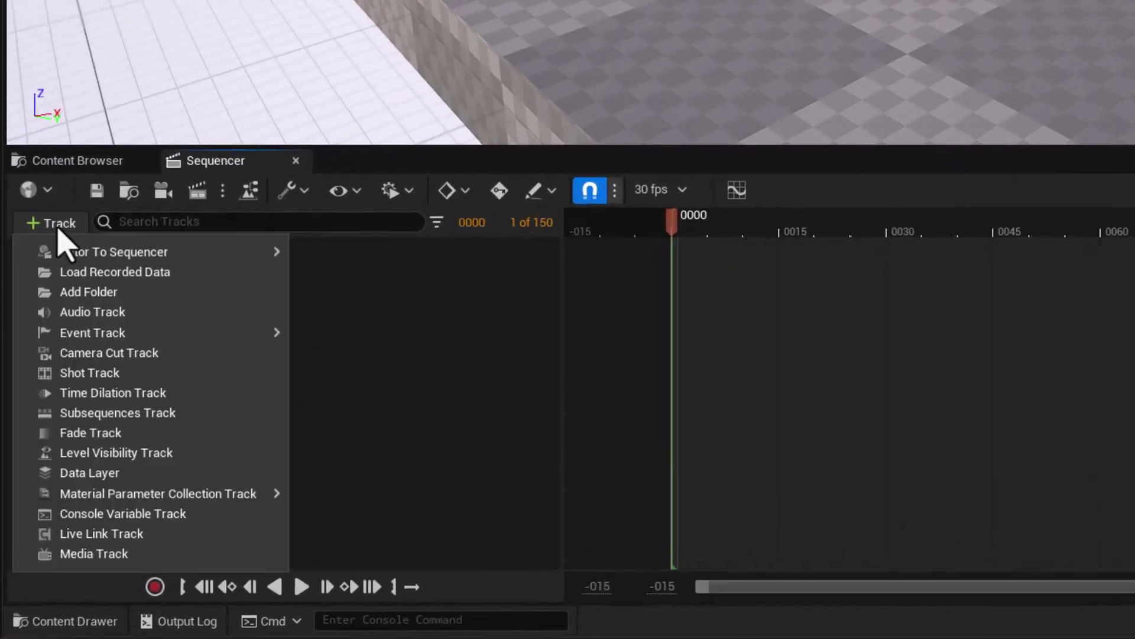
mouse_move(126, 457)
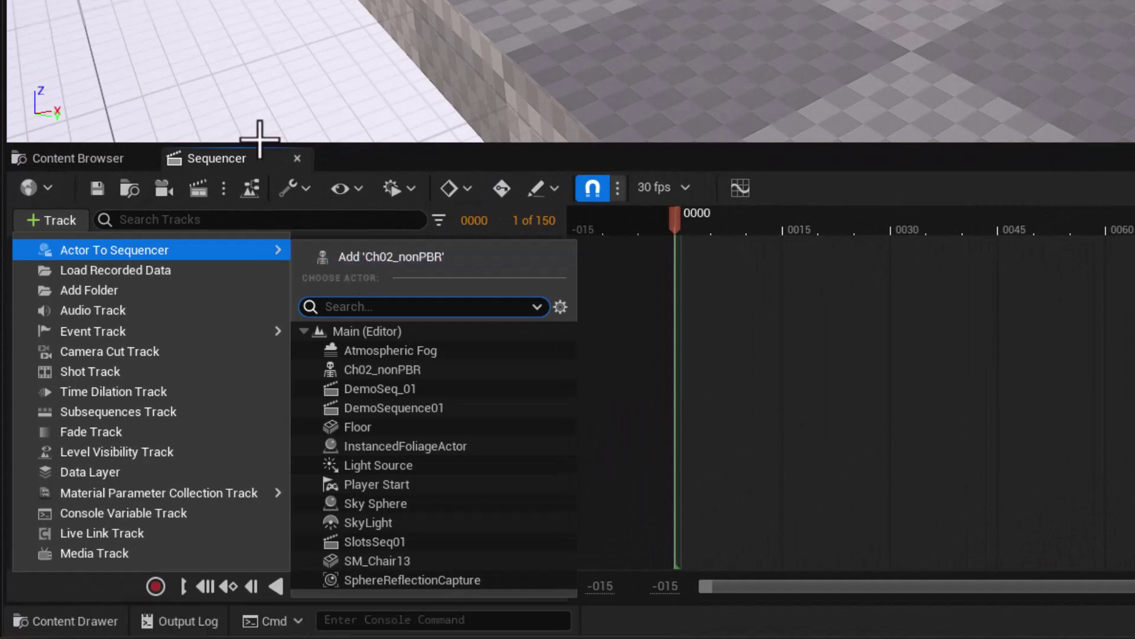
click(441, 259)
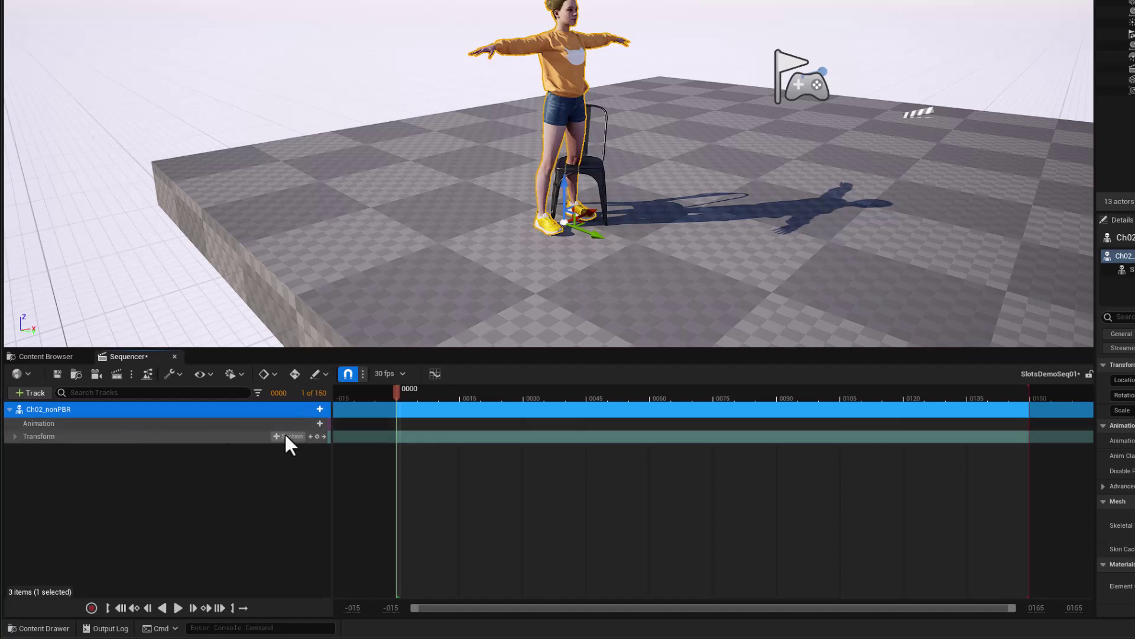
Add the Sitting_Idle animation to Ch02_nonPBR's Animation track at frame 0 and scrub through it to preview the pose
click(302, 423)
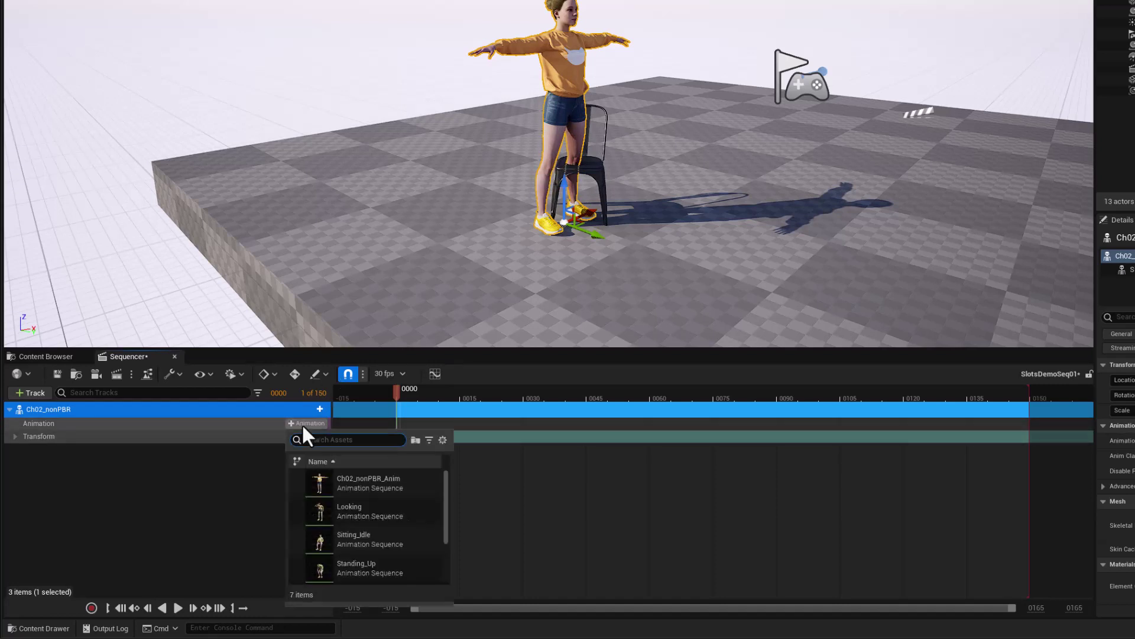
text(sit)
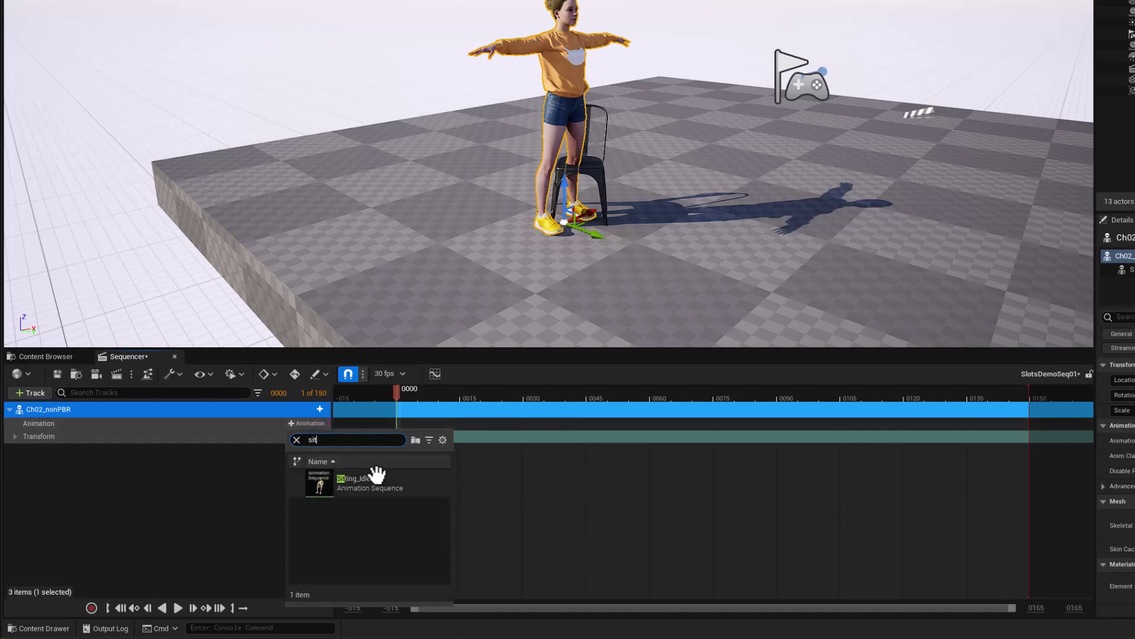
click(376, 475)
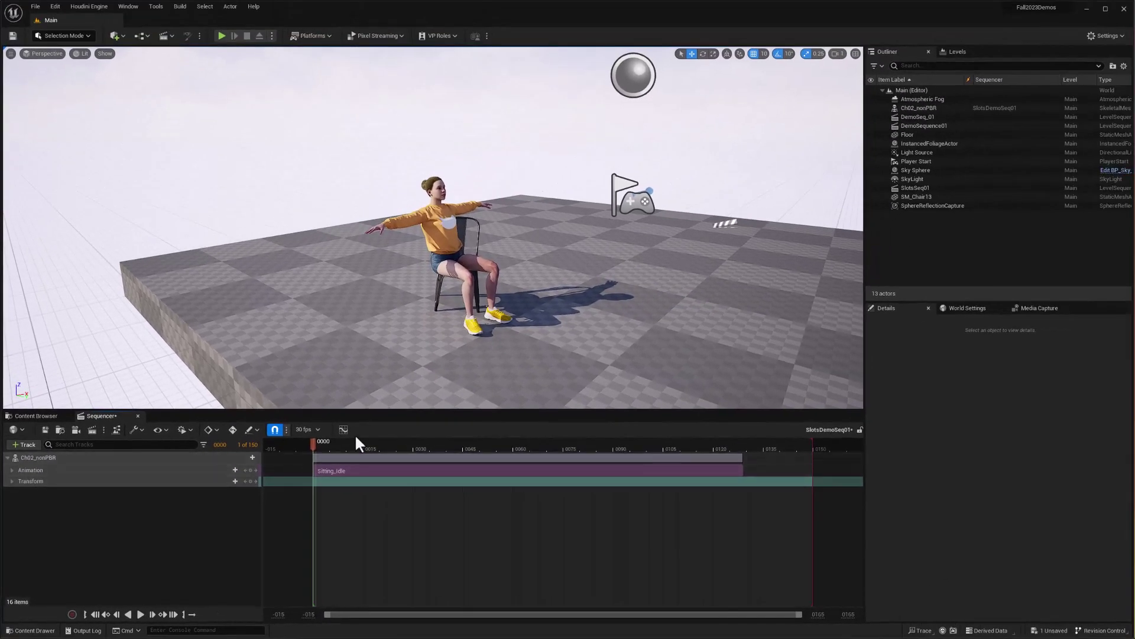
drag(319, 446, 478, 466)
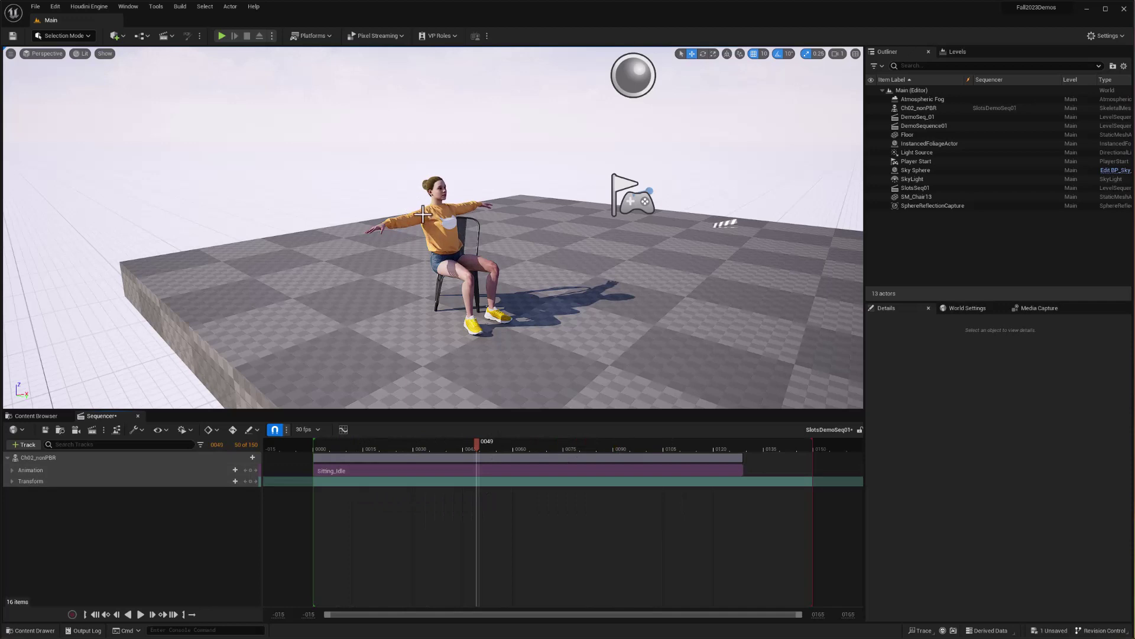
drag(475, 451, 502, 440)
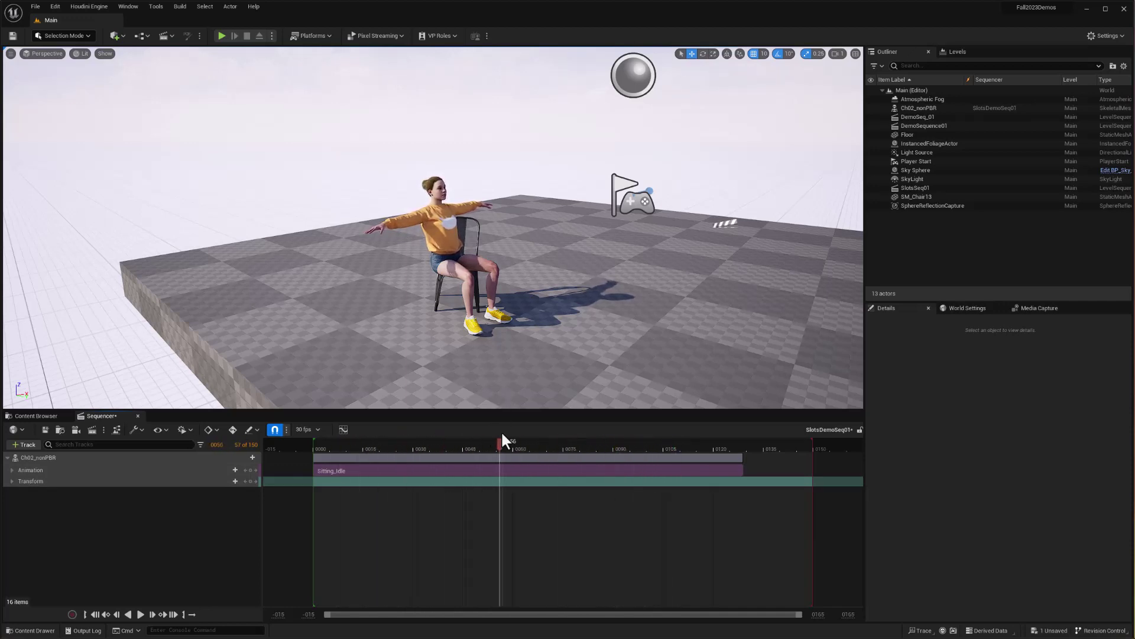
Expand the Animation track and check the Slot Name in the Sitting_Idle section's properties
click(12, 470)
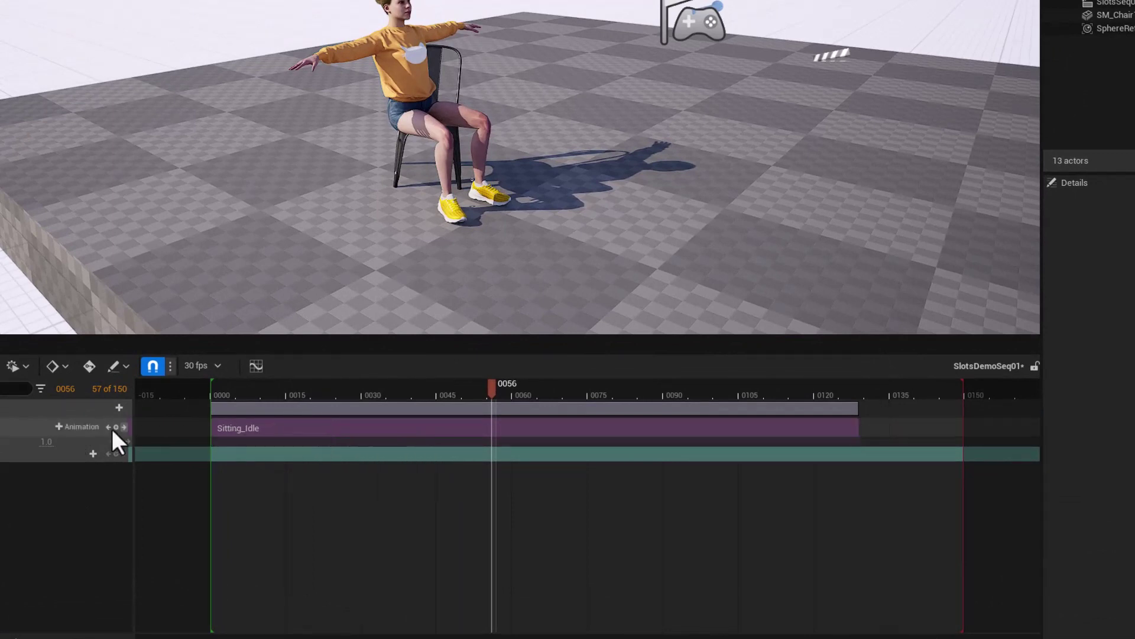
right_click(319, 432)
mouse_move(421, 31)
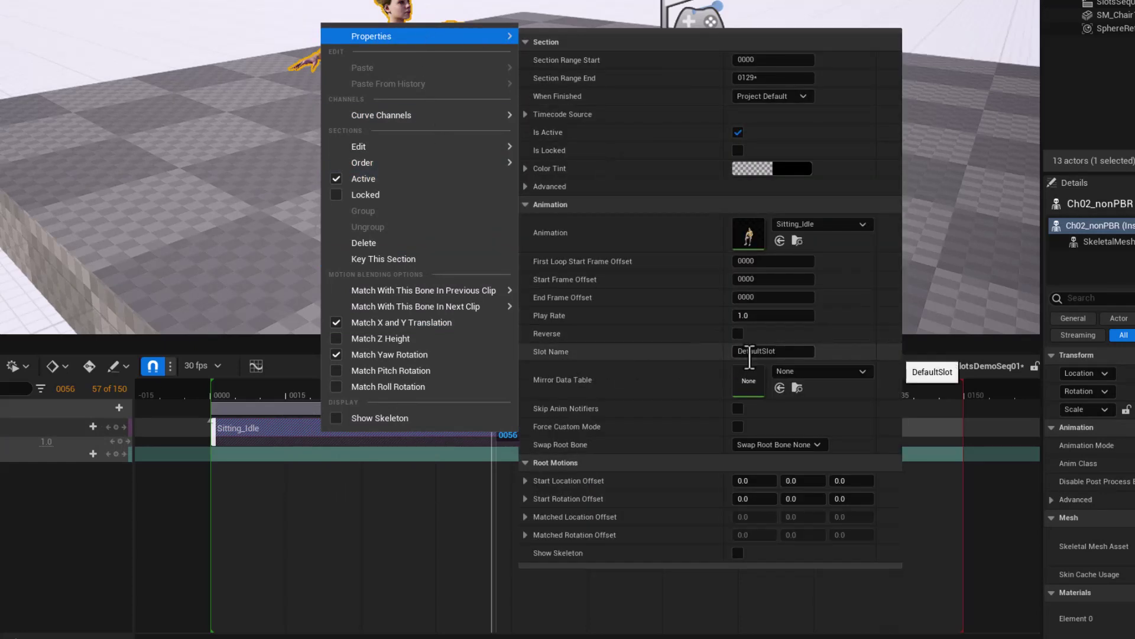
click(762, 354)
key(Escape)
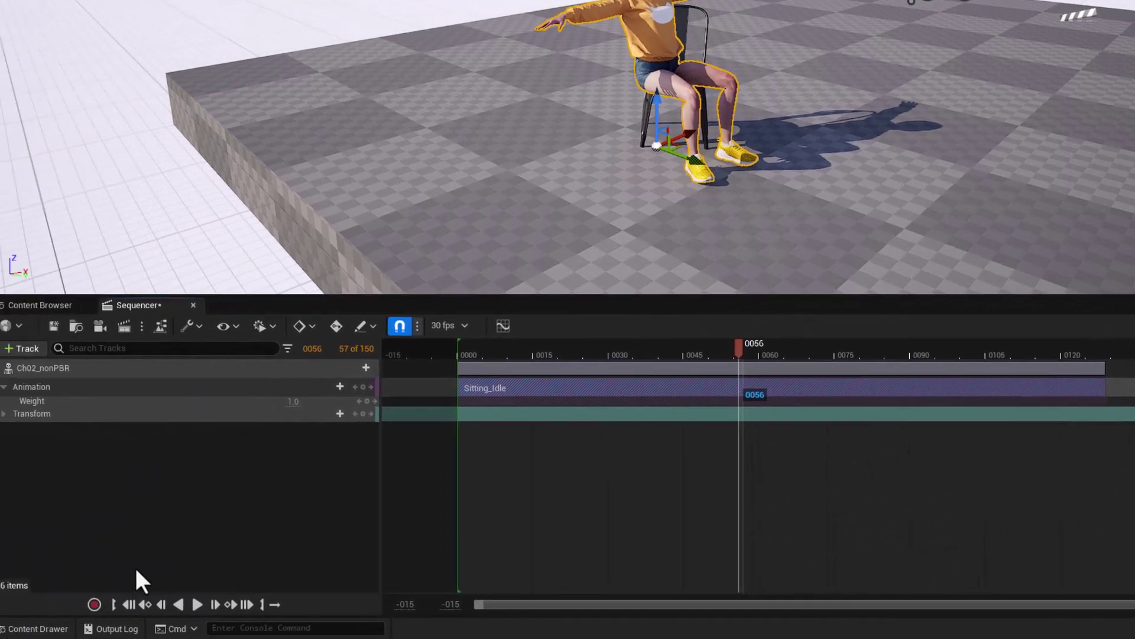
Add the Talking_On_Phone animation to the Animation track at frame 0 and scrub through the sequence to preview both clips together
click(144, 601)
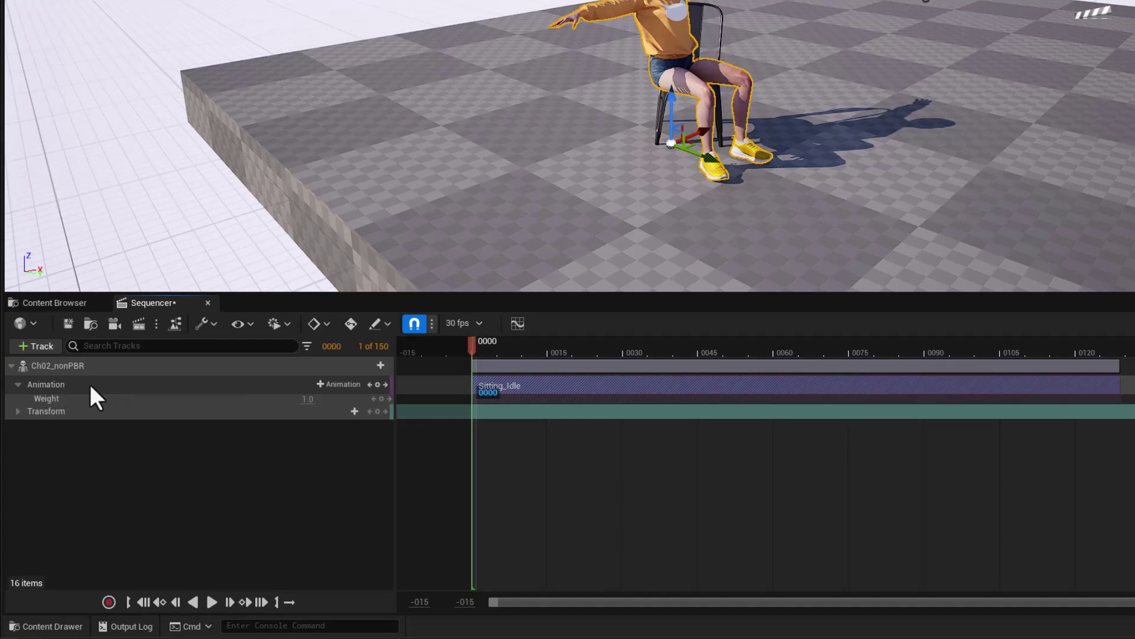
click(331, 384)
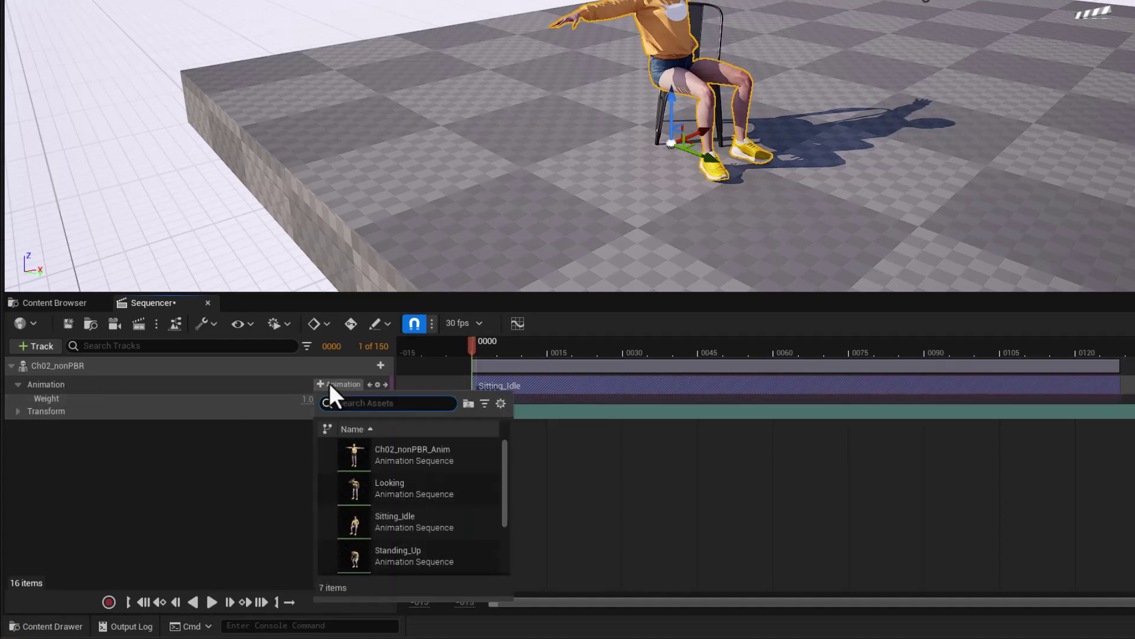
text(phone)
click(395, 451)
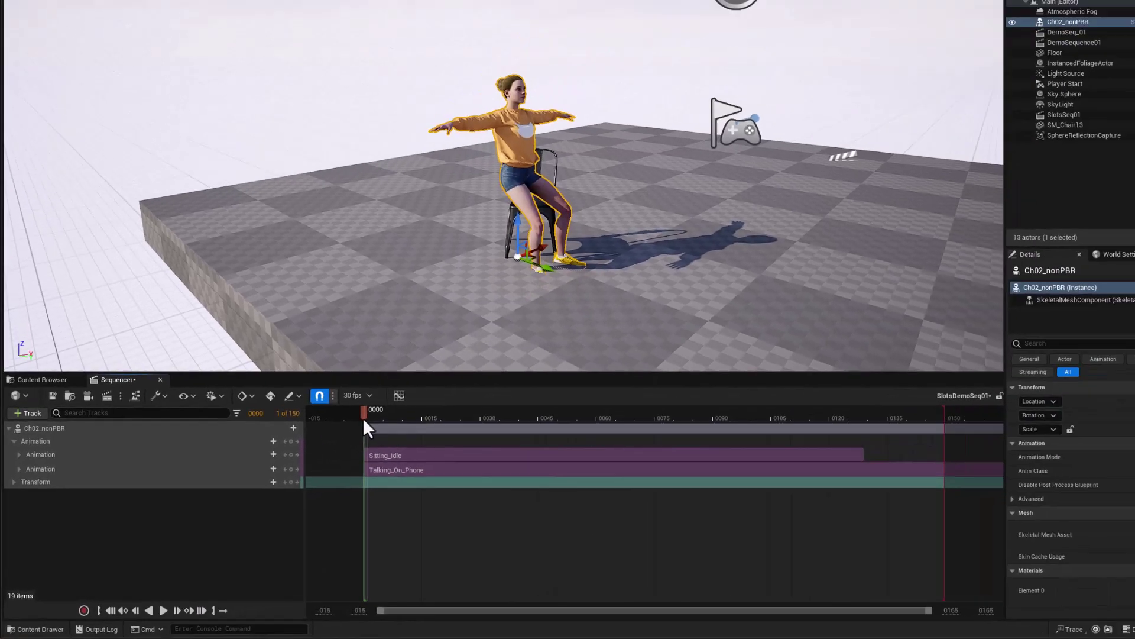
drag(363, 417, 844, 417)
drag(721, 455, 518, 449)
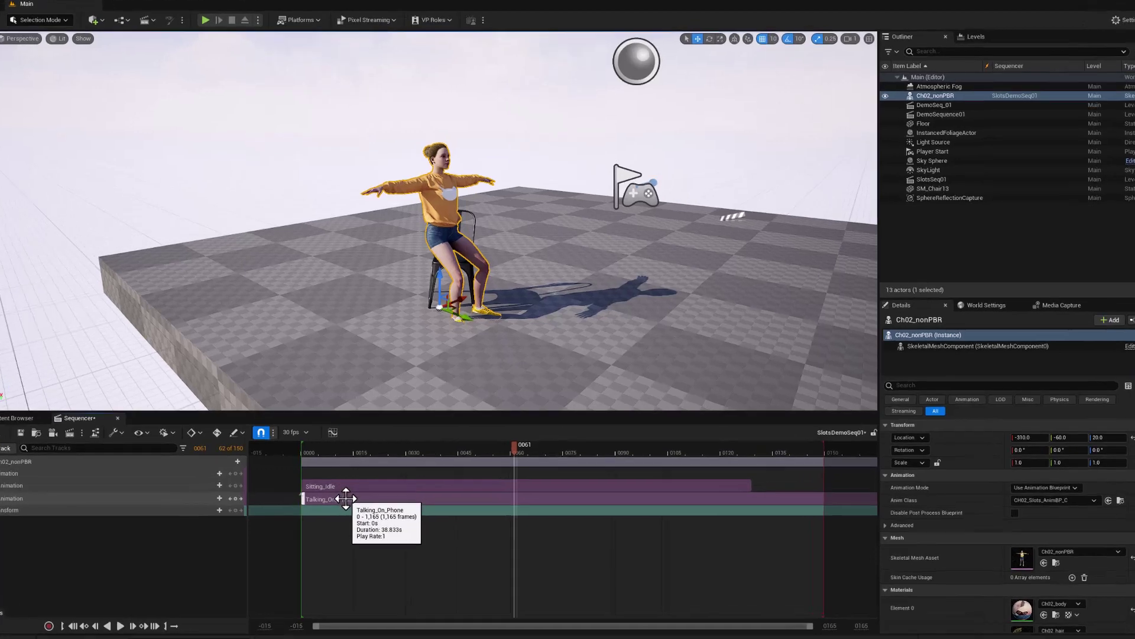
Set the Talking_On_Phone section's Slot Name to UpperBody and scrub the timeline slightly to refresh the character's pose
right_click(356, 493)
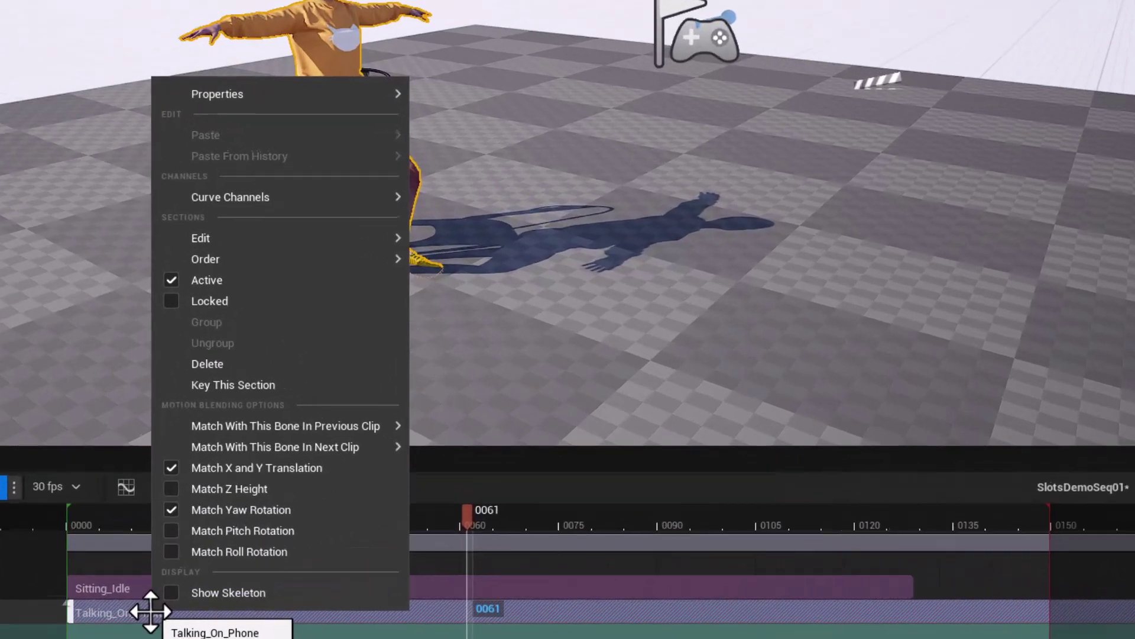
mouse_move(391, 233)
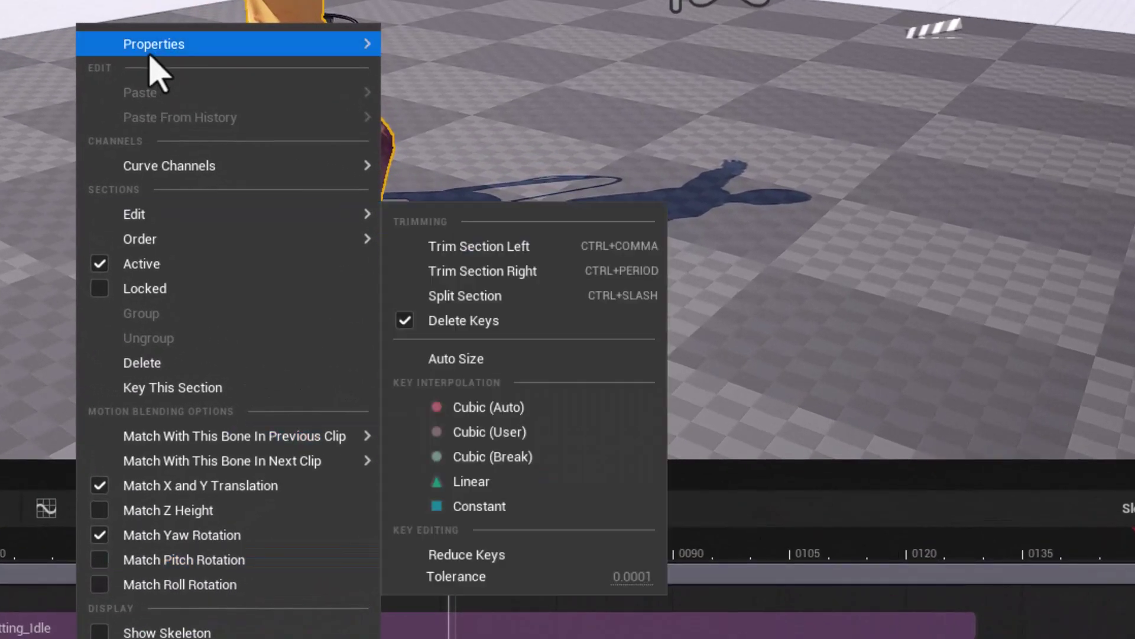
mouse_move(149, 55)
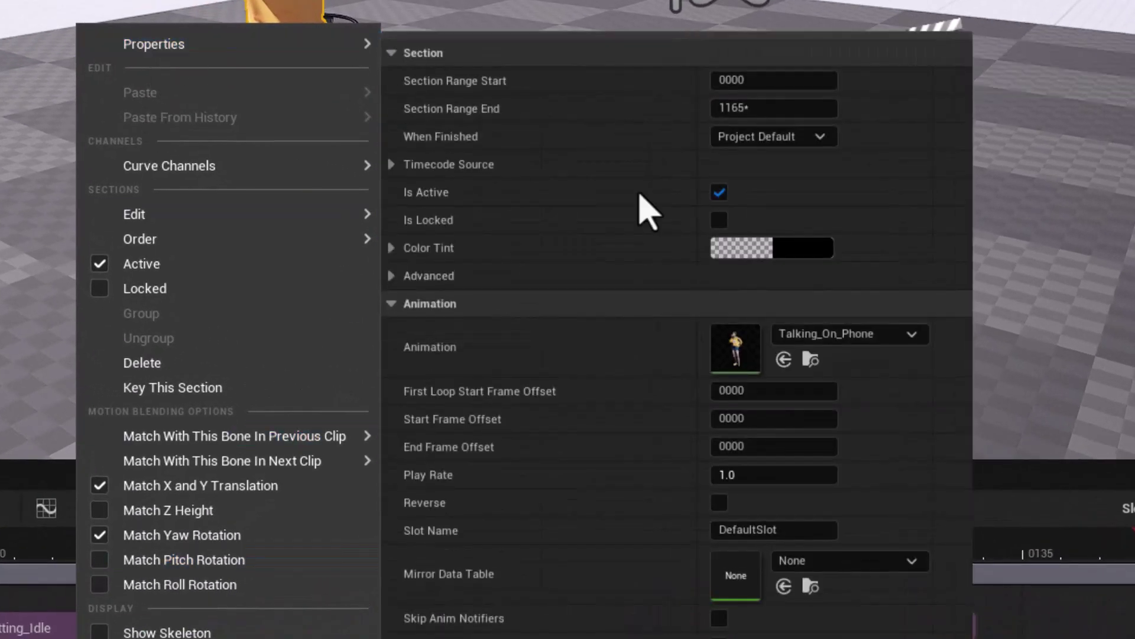
click(722, 529)
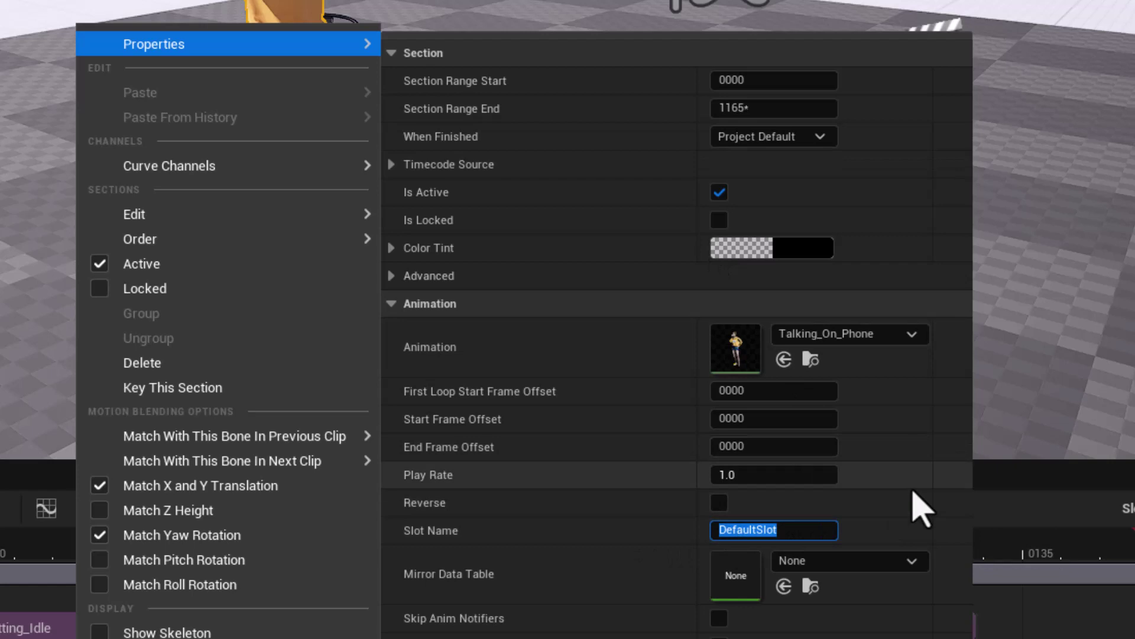
text(Upper)
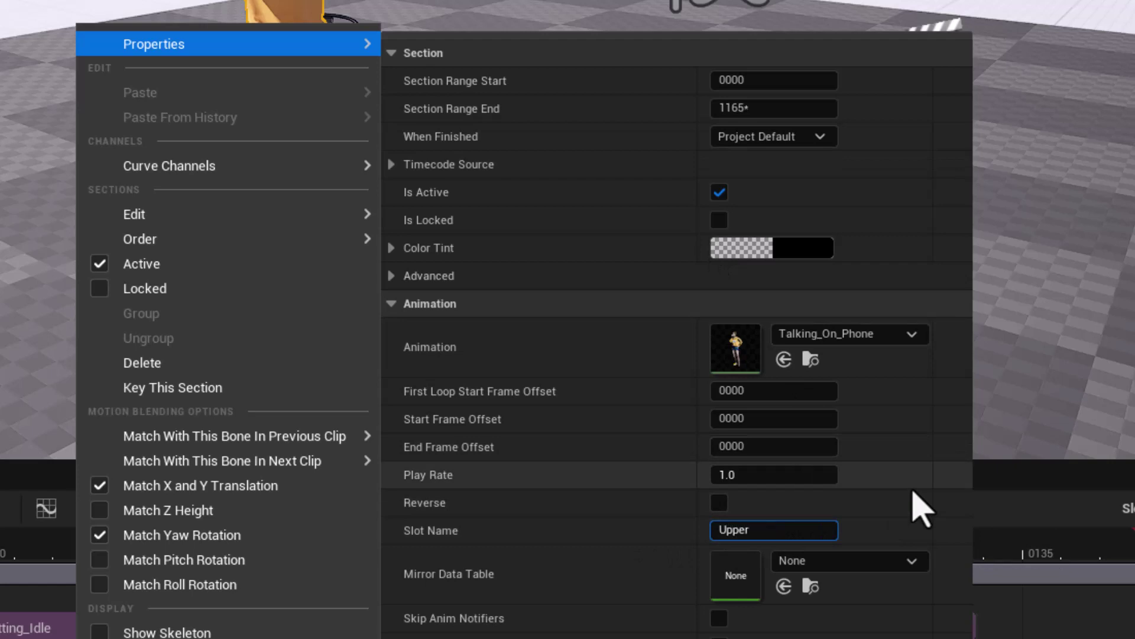
text(Body)
key(Return)
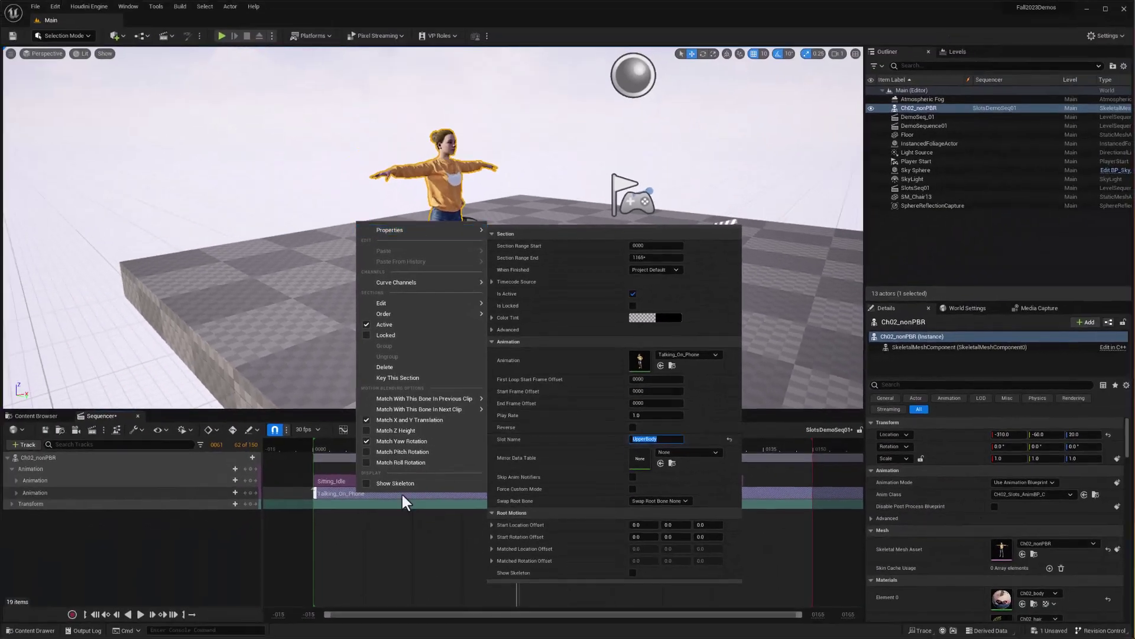
click(203, 564)
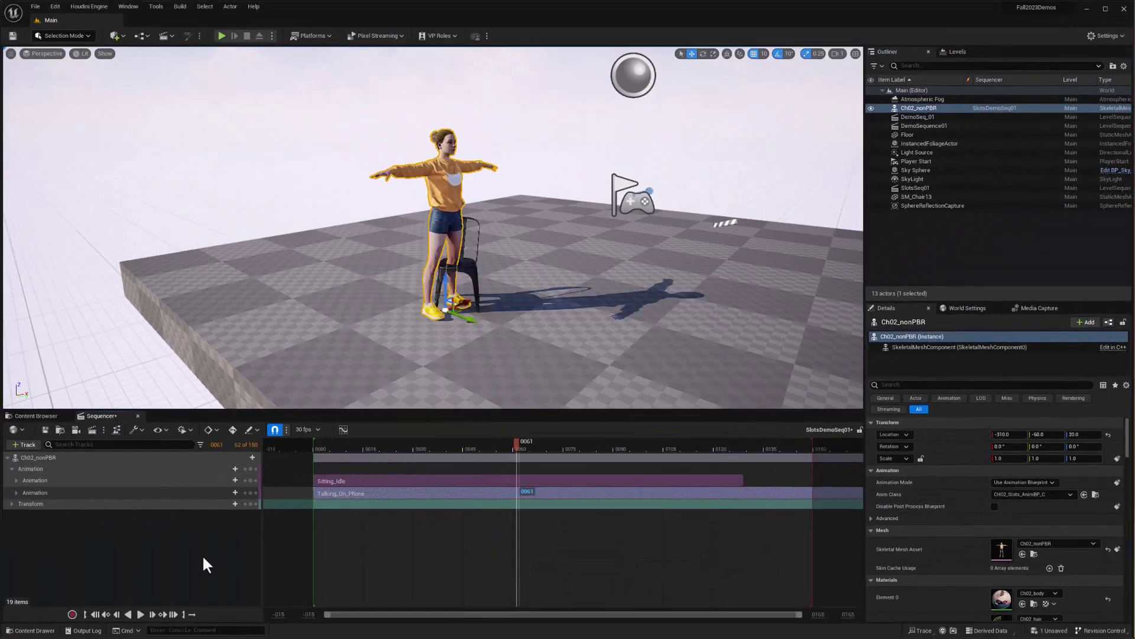
mouse_move(515, 446)
mouse_down()
mouse_move(415, 448)
mouse_move(562, 445)
mouse_move(365, 449)
mouse_move(644, 448)
mouse_move(402, 448)
mouse_move(615, 457)
mouse_move(467, 460)
mouse_move(612, 458)
mouse_move(521, 459)
mouse_up()
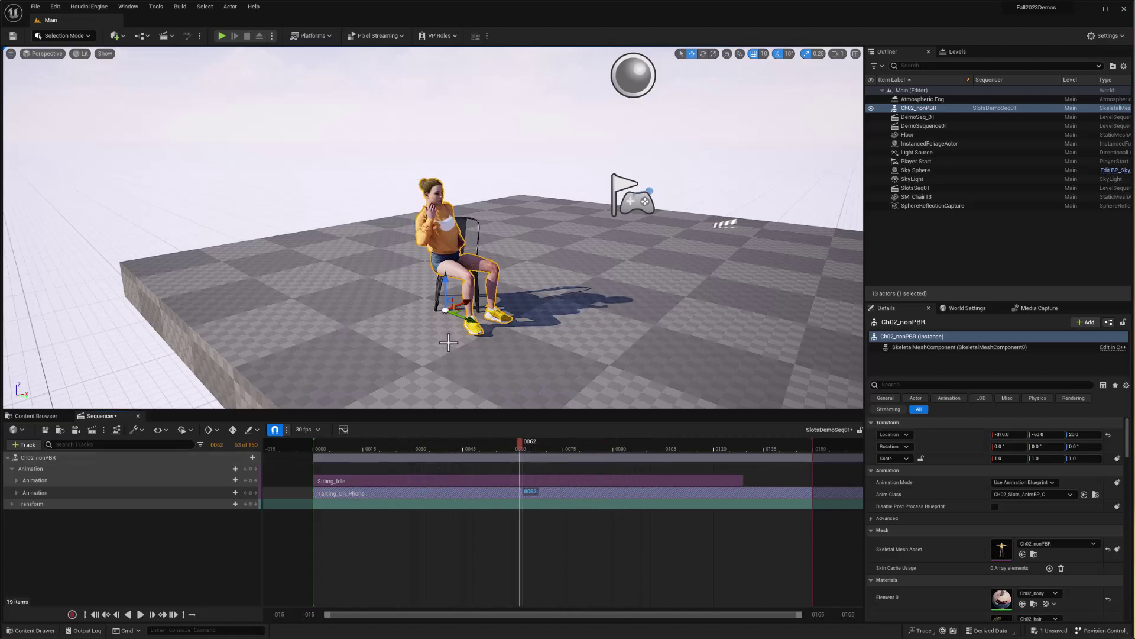
Rotate Ch02_nonPBR to 60° around Z and reposition it on the chair at about X -287.7, Y -61.3
key(e)
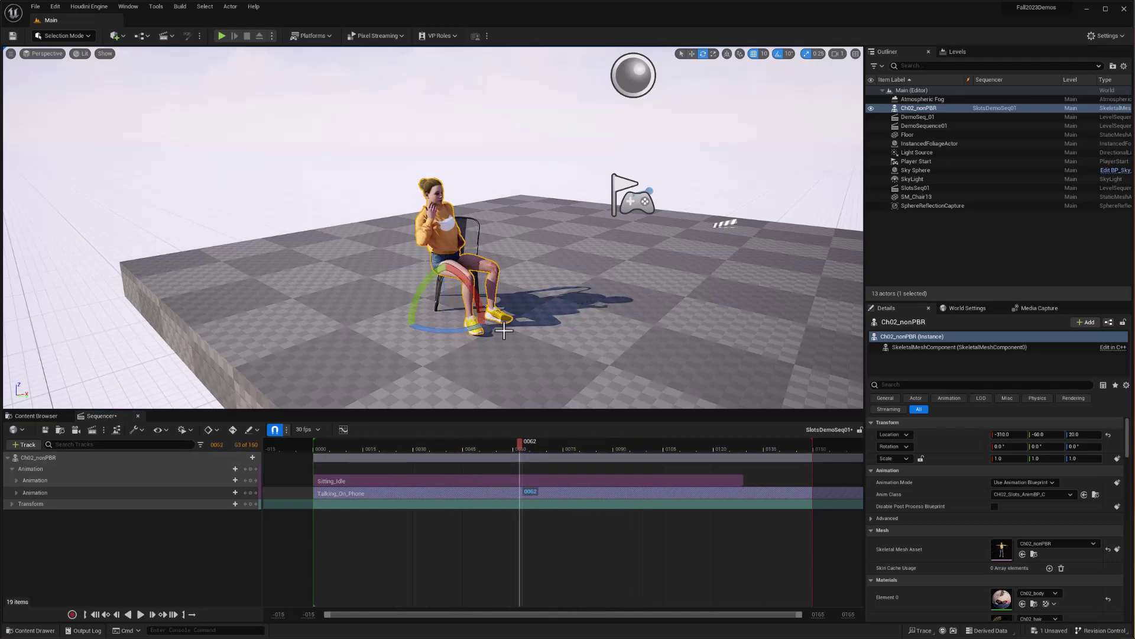
drag(494, 318, 467, 313)
key(w)
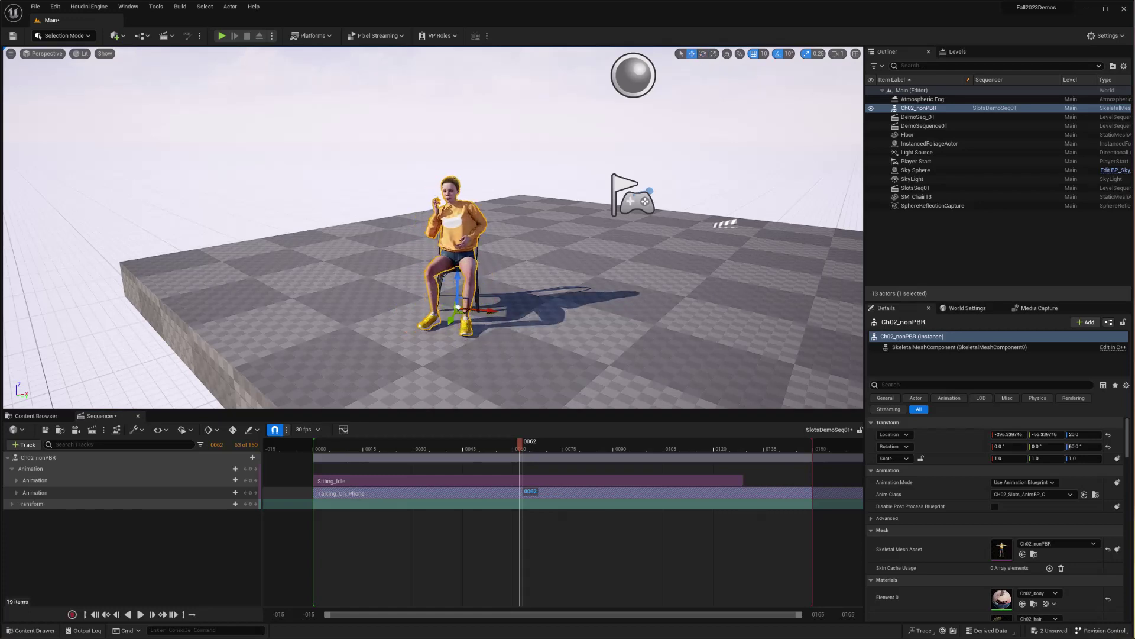
alt+drag(577, 324, 465, 303)
mouse_move(589, 305)
alt+mouse_down()
mouse_move(521, 307)
mouse_move(568, 308)
alt+mouse_up()
Scrub back and forth through the sequence to review the combined sitting and phone-talking animation
drag(519, 445, 592, 453)
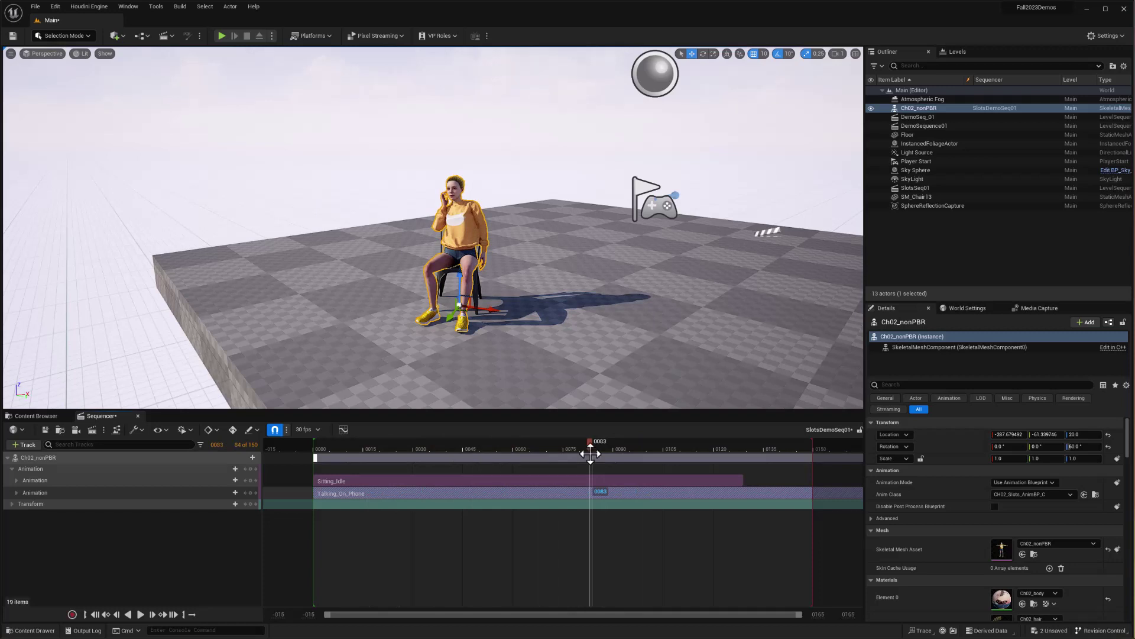
mouse_move(593, 446)
mouse_down()
mouse_move(378, 459)
mouse_move(604, 463)
mouse_up()
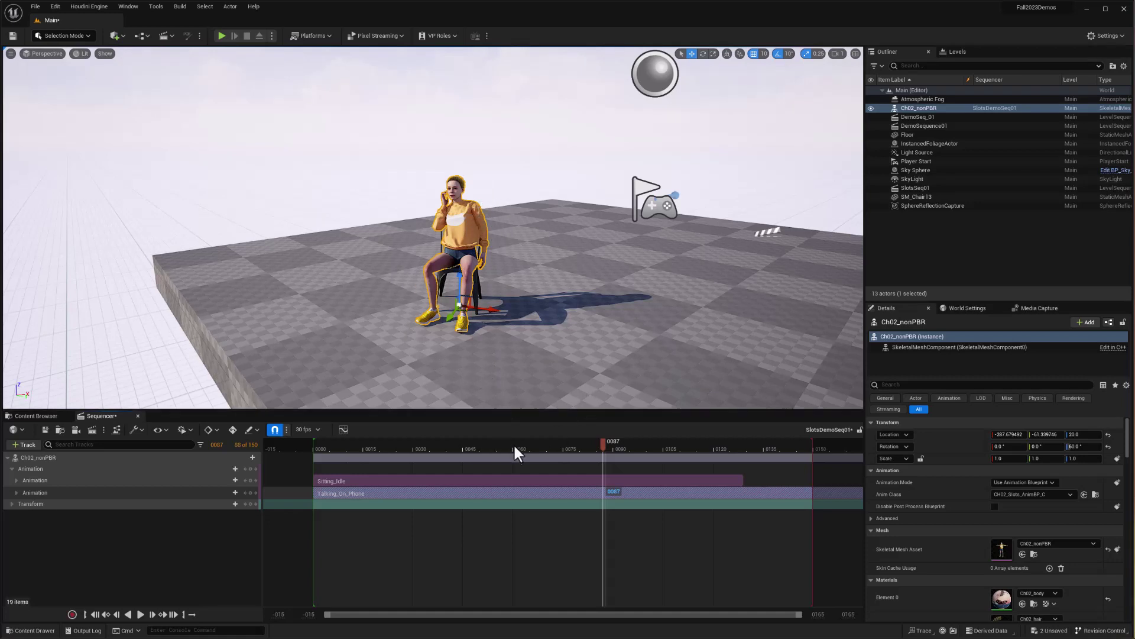
drag(599, 446, 560, 449)
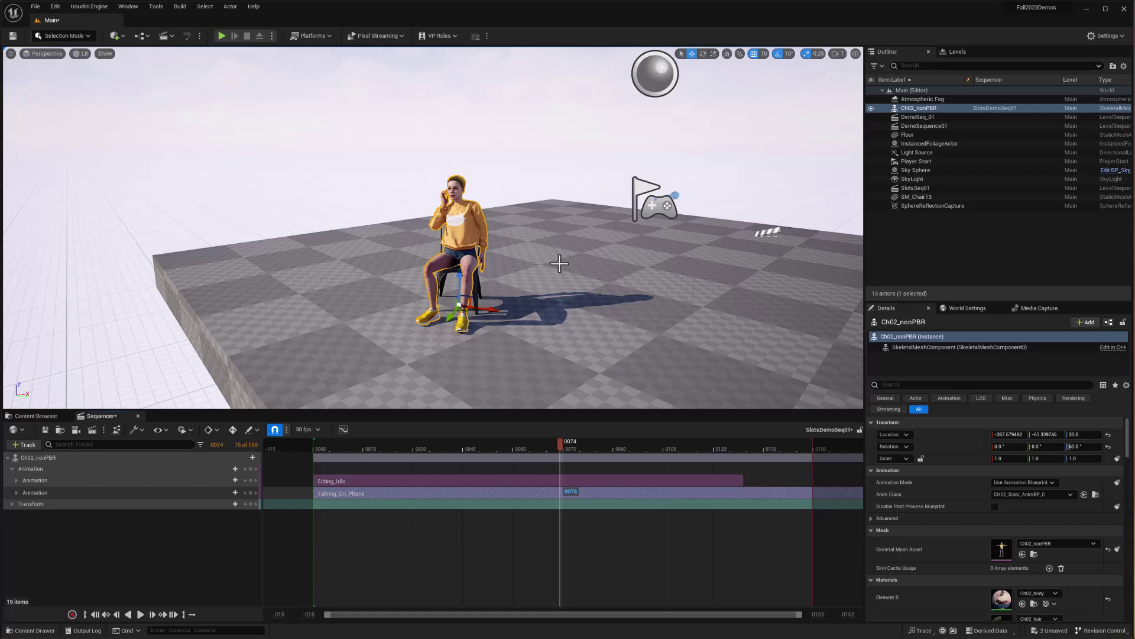
drag(568, 443, 455, 450)
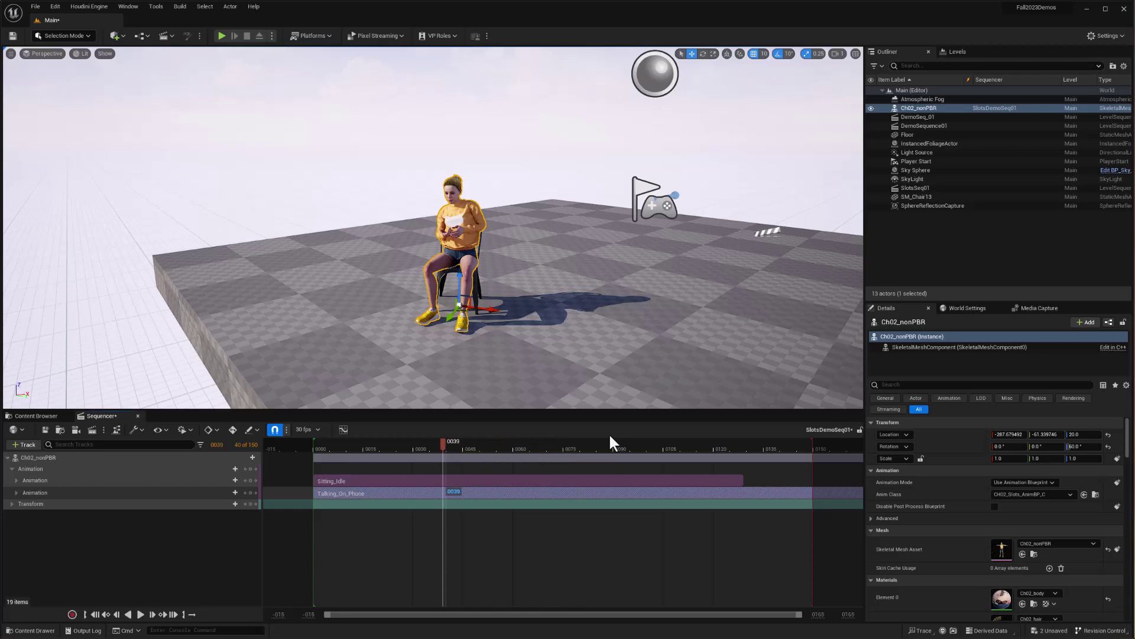